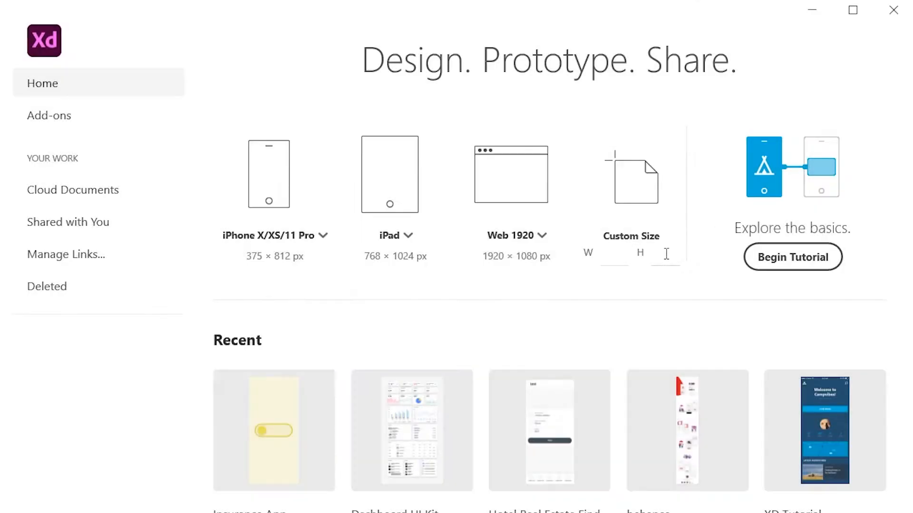
Create a new design document from the iPhone X/XS/11 Pro (375 × 812 px) preset.
click(325, 236)
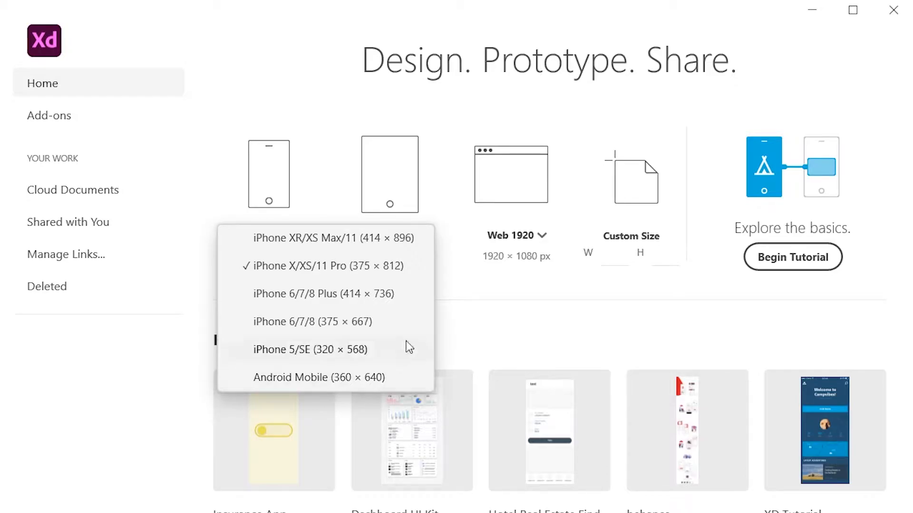
click(408, 236)
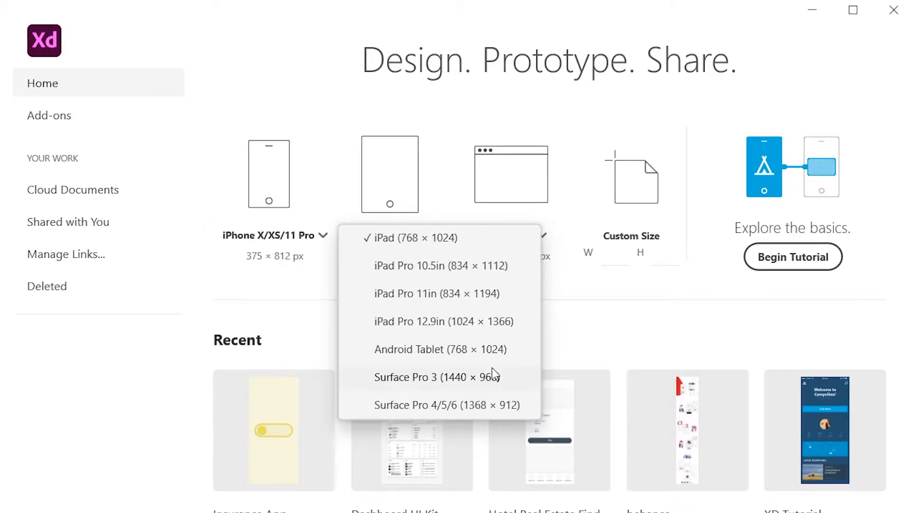
click(273, 202)
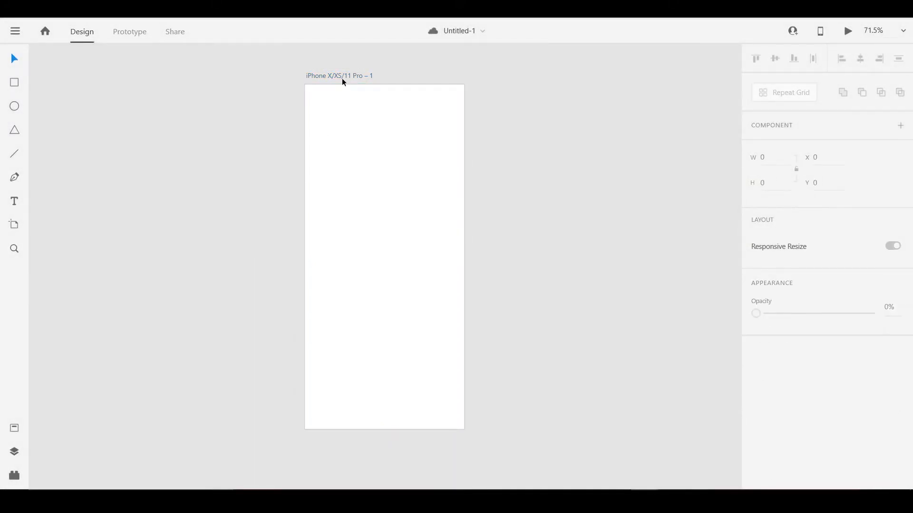
Rename the artboard as Home.
double_click(344, 76)
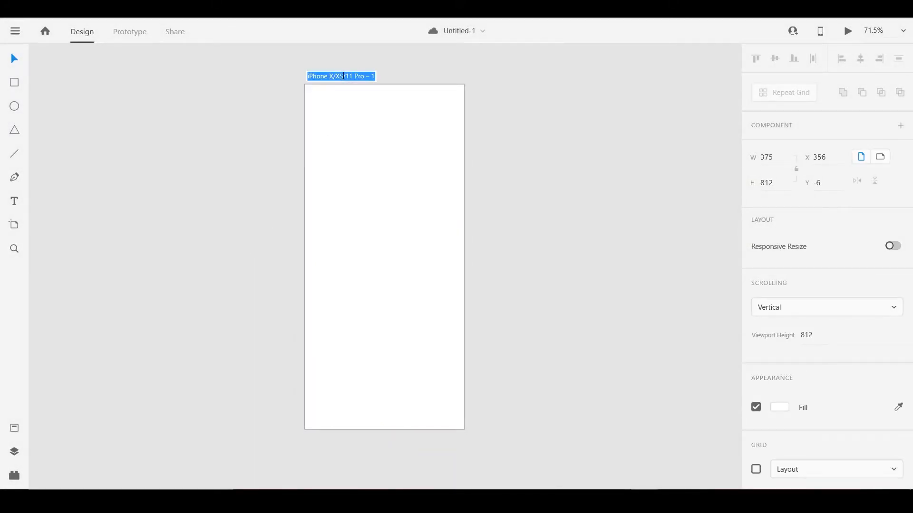
text(Home)
key(Return)
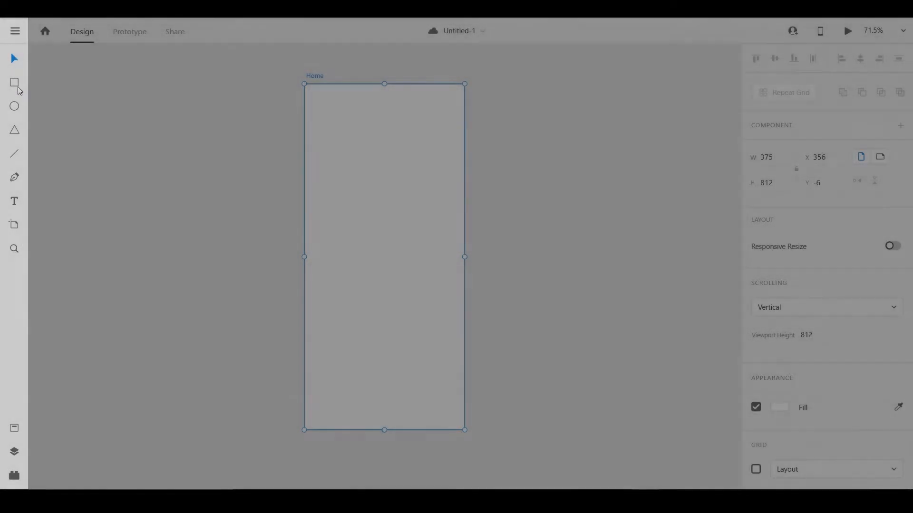
Draw a full-width header rectangle along the artboard's upper edge and set its height to 65.
click(15, 83)
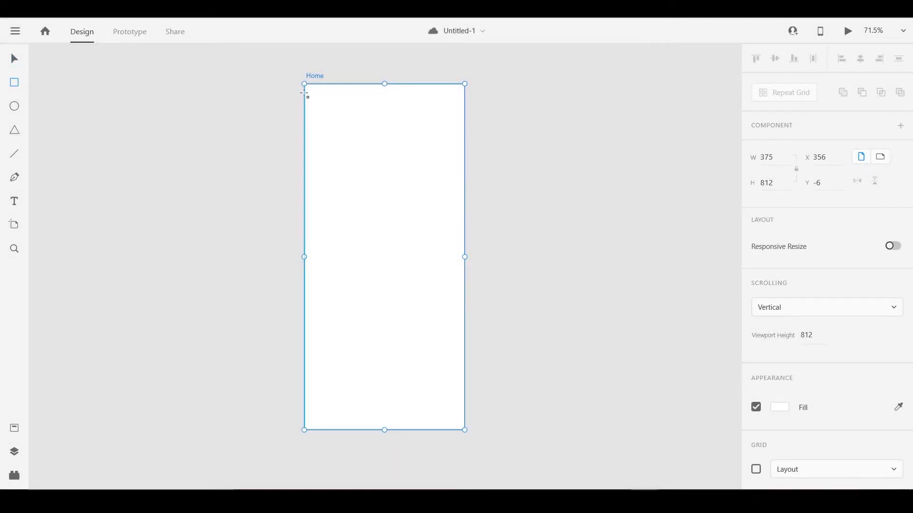
drag(307, 86, 465, 116)
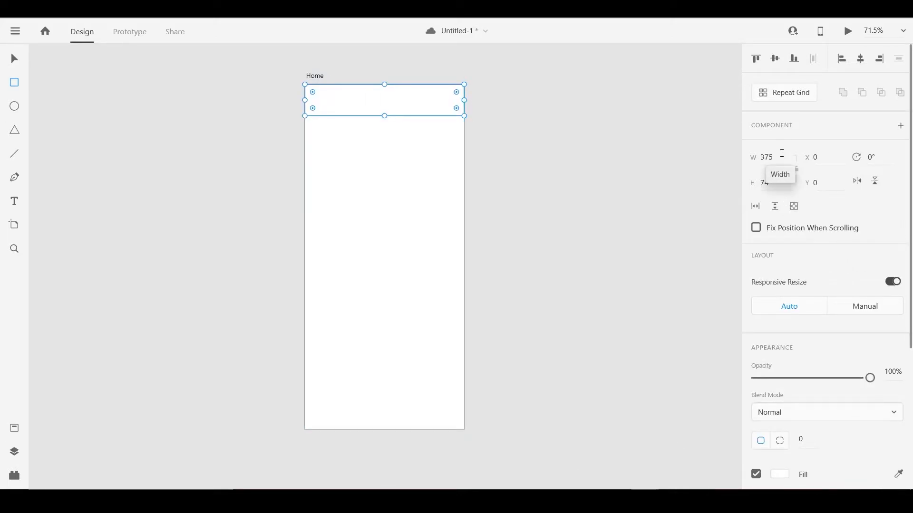
click(765, 183)
text(65)
key(Return)
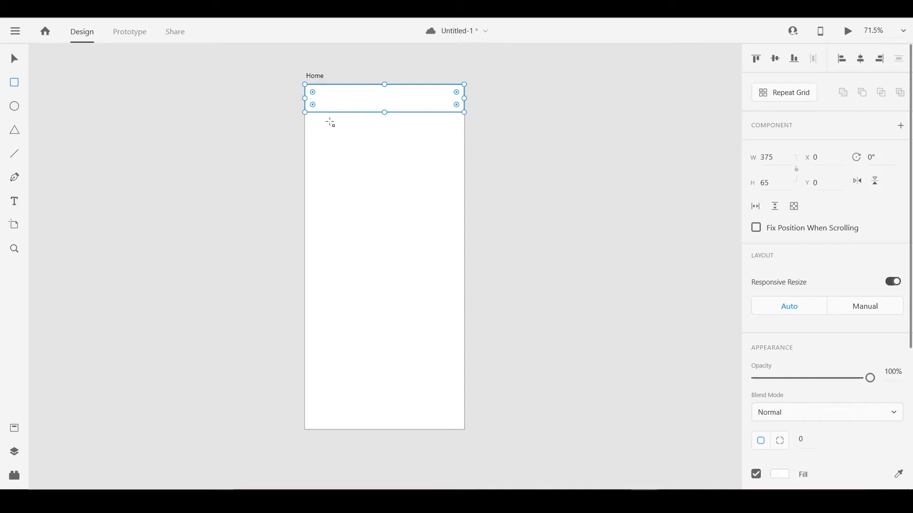
Draw a full-width banner rectangle 270 high just below the header, and a shorter full-width rectangle further down the artboard.
drag(308, 115, 464, 222)
drag(308, 169, 305, 169)
drag(780, 184, 715, 185)
text(30)
key(BackSpace)
key(BackSpace)
text(270)
key(Return)
drag(305, 280, 465, 317)
click(15, 58)
Fill the large banner rectangle below the header with solid red, #FF0000.
click(404, 99)
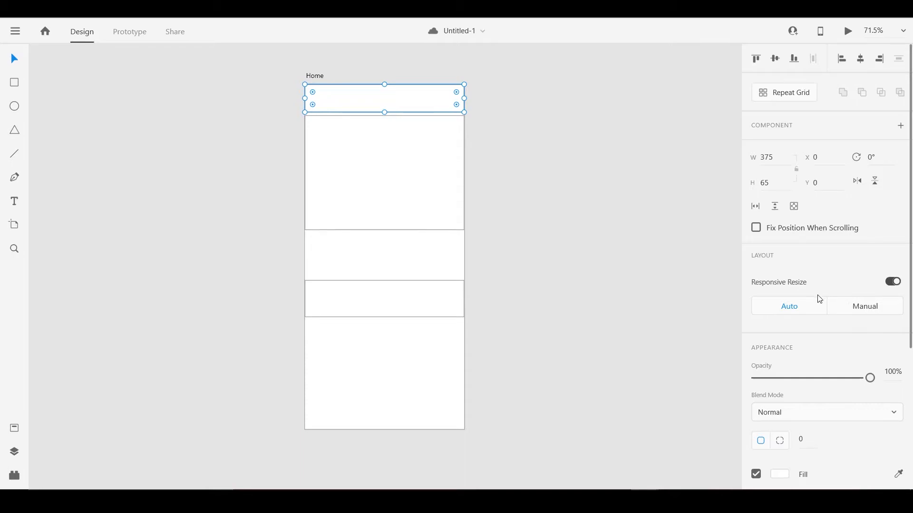
scroll(852, 362, down, 1)
scroll(852, 361, down, 3)
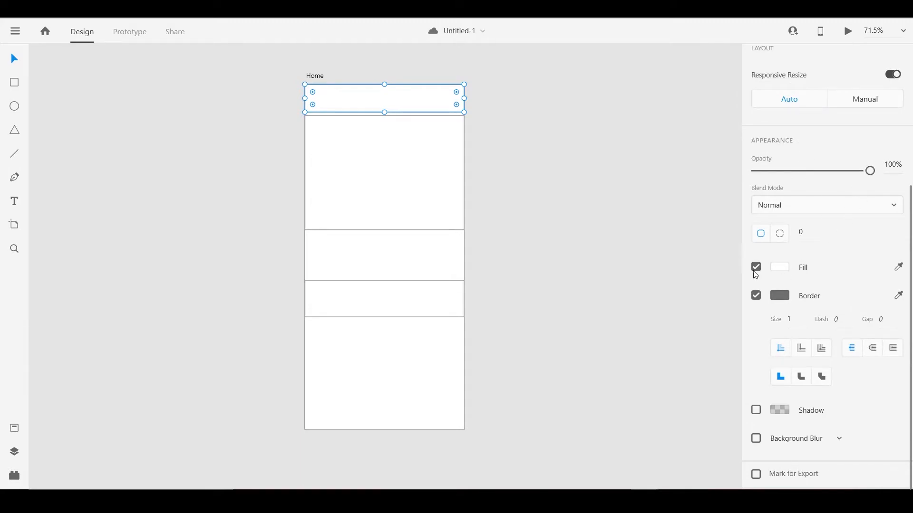
click(381, 156)
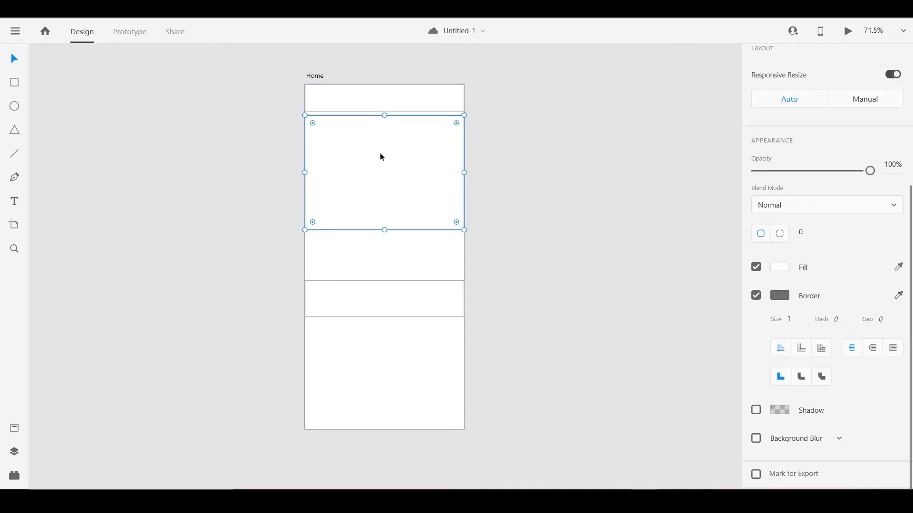
click(783, 271)
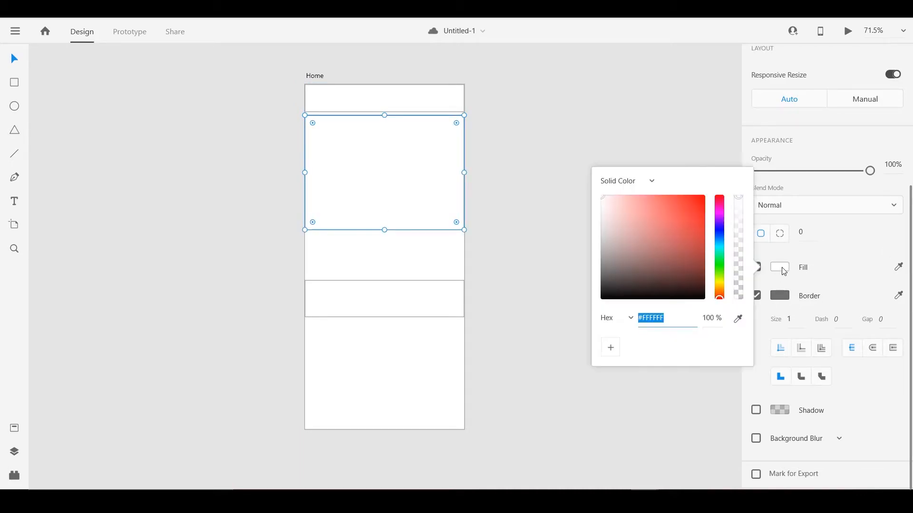
click(704, 198)
drag(704, 198, 708, 193)
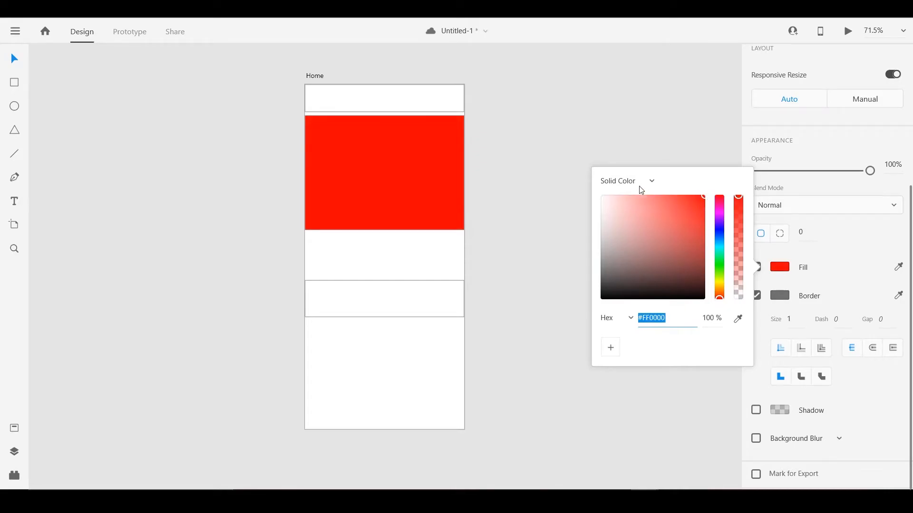
Change the banner's fill to a diagonal linear gradient from #9C27B0 at the upper-left corner to bright red at the lower-right.
click(653, 185)
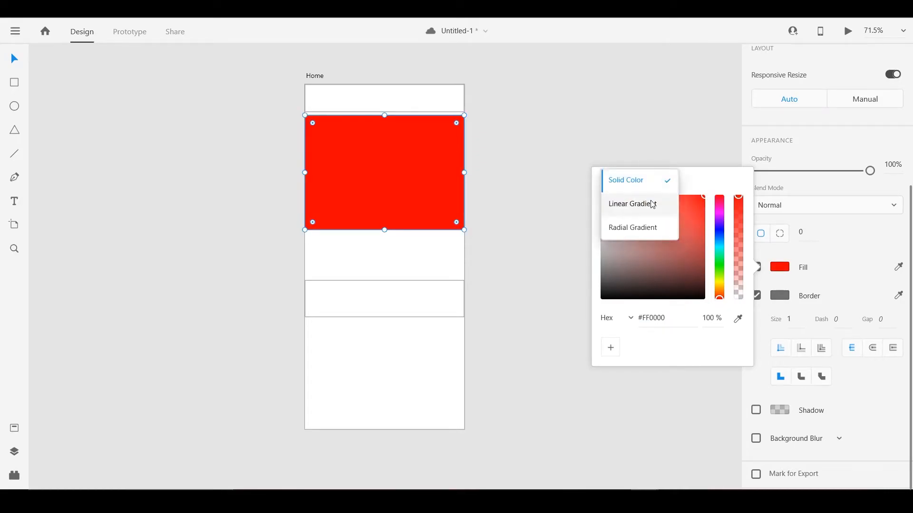
click(654, 208)
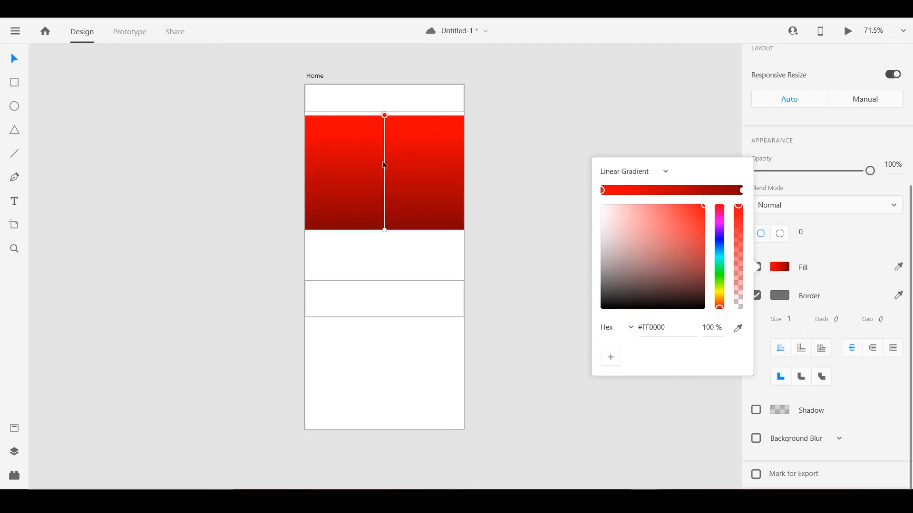
drag(384, 115, 305, 115)
drag(384, 230, 464, 230)
drag(704, 257, 706, 205)
click(602, 190)
drag(670, 328, 612, 332)
text(#9C27B0)
key(Return)
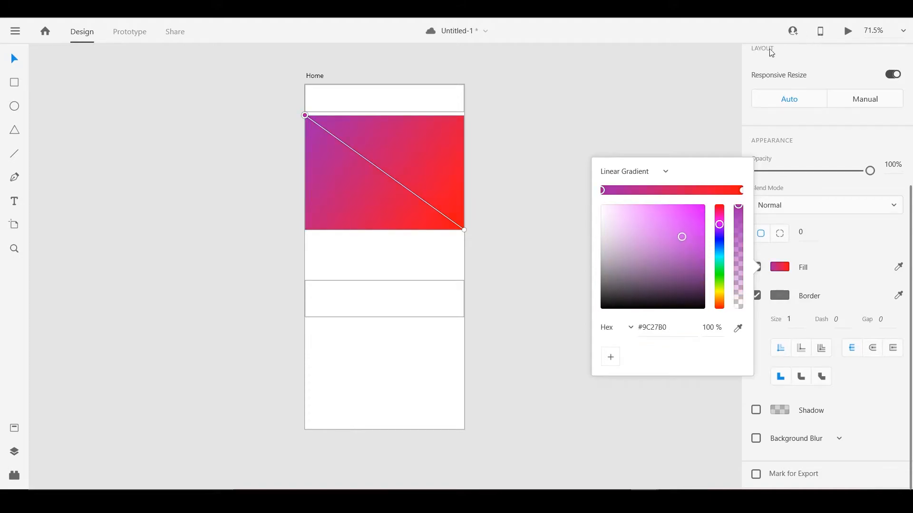
Turn the lower rectangle into a horizontally centred 350 × 79 card with corner radius 27, placed just below the gradient banner.
click(409, 304)
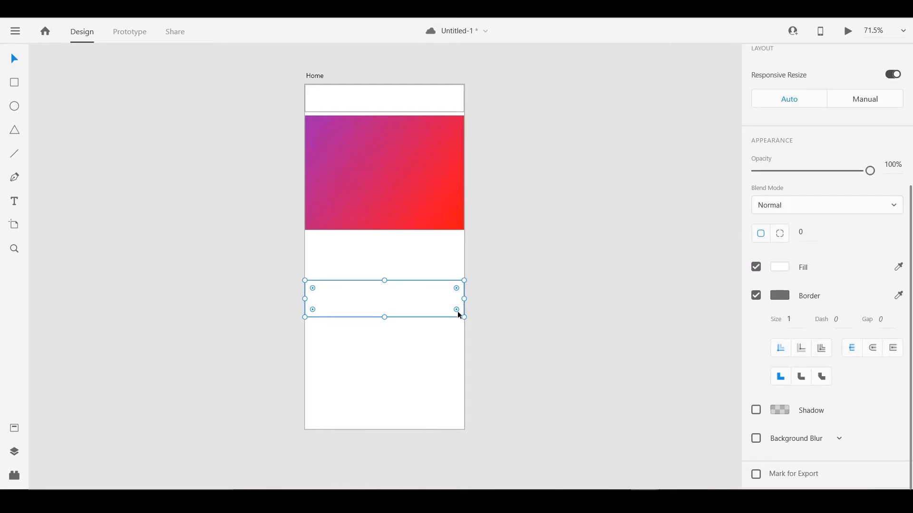
mouse_move(456, 310)
mouse_down()
mouse_move(442, 304)
mouse_move(454, 314)
mouse_up()
scroll(830, 77, up, 5)
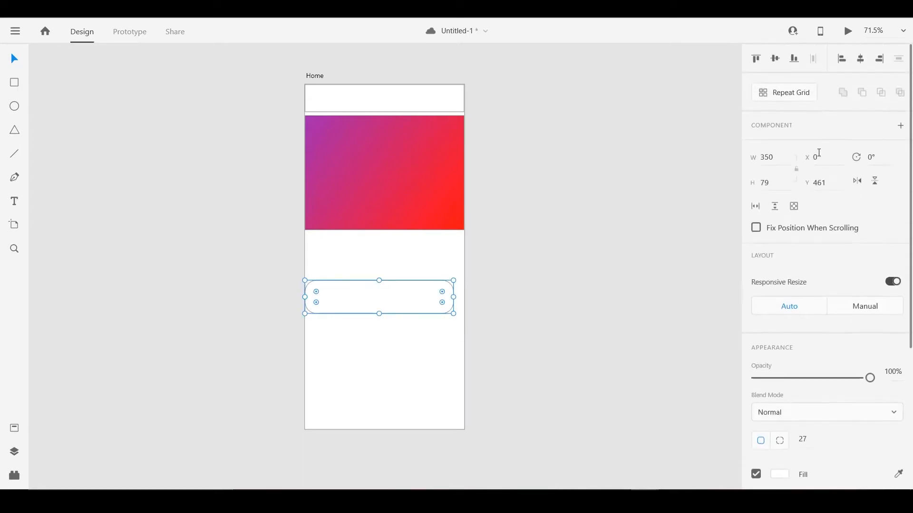
click(861, 60)
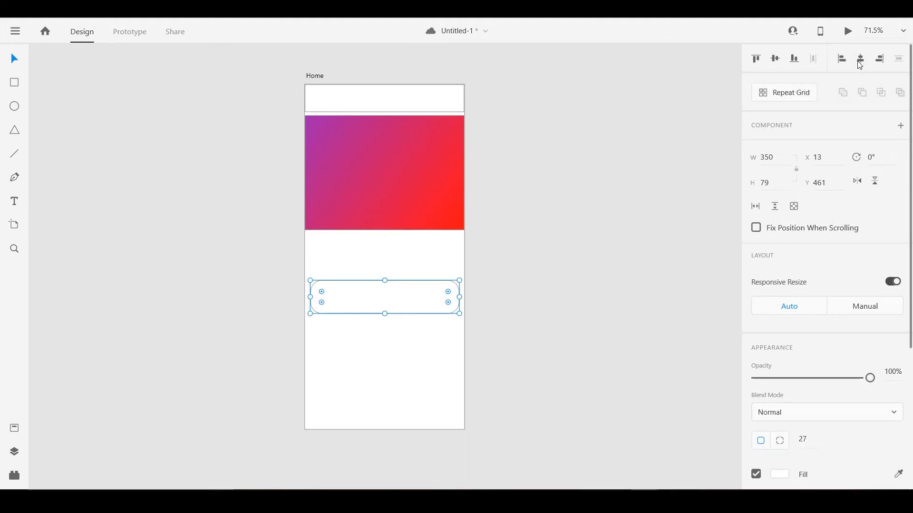
drag(372, 291, 375, 265)
Add a shadow to the rounded card and change its border colour to white.
scroll(819, 367, down, 3)
scroll(815, 404, down, 2)
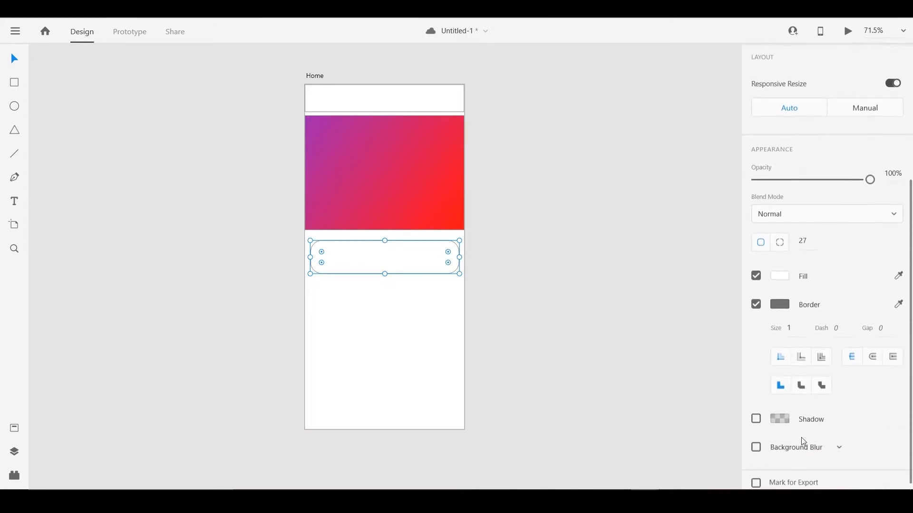
click(757, 411)
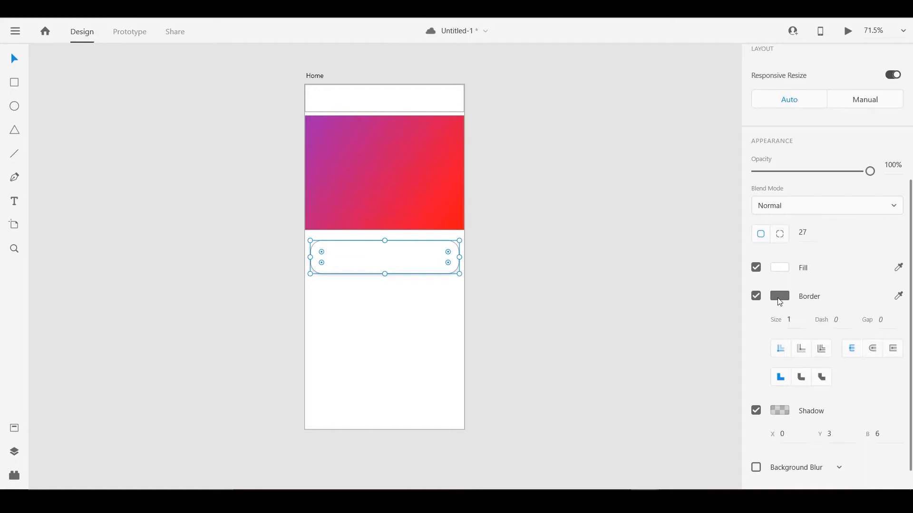
click(780, 300)
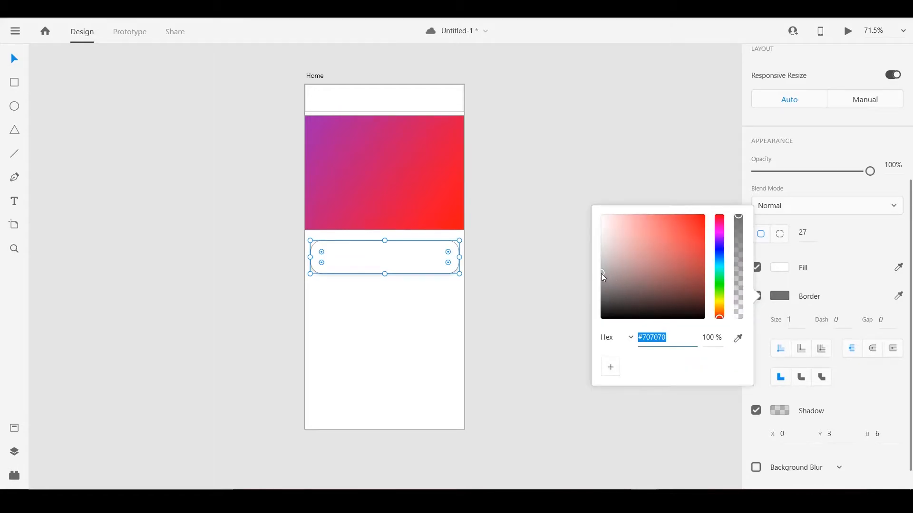
drag(601, 273, 603, 213)
click(835, 252)
click(537, 247)
Duplicate the rounded card three times and stack the copies evenly down the artboard.
click(365, 259)
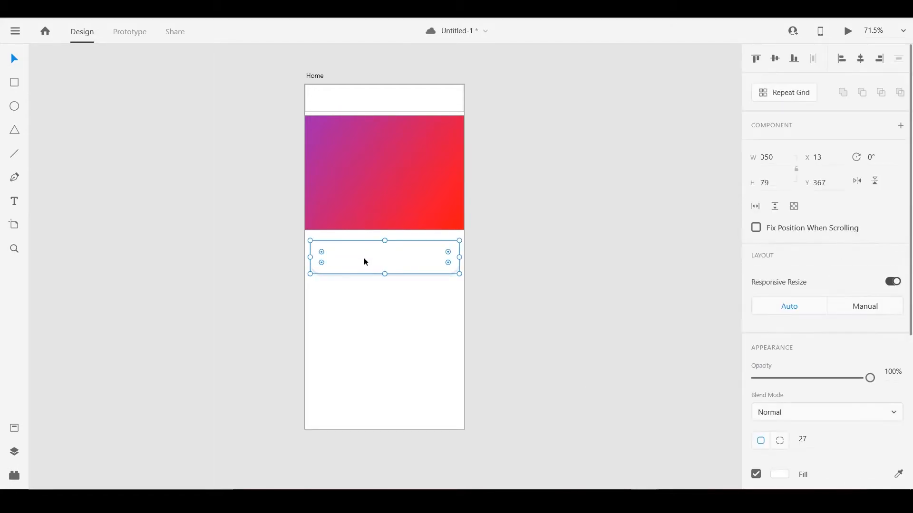
key(ctrl+d)
drag(375, 256, 389, 336)
click(389, 258)
key(ctrl+d)
drag(390, 301, 390, 307)
drag(387, 334, 375, 384)
key(ctrl+d)
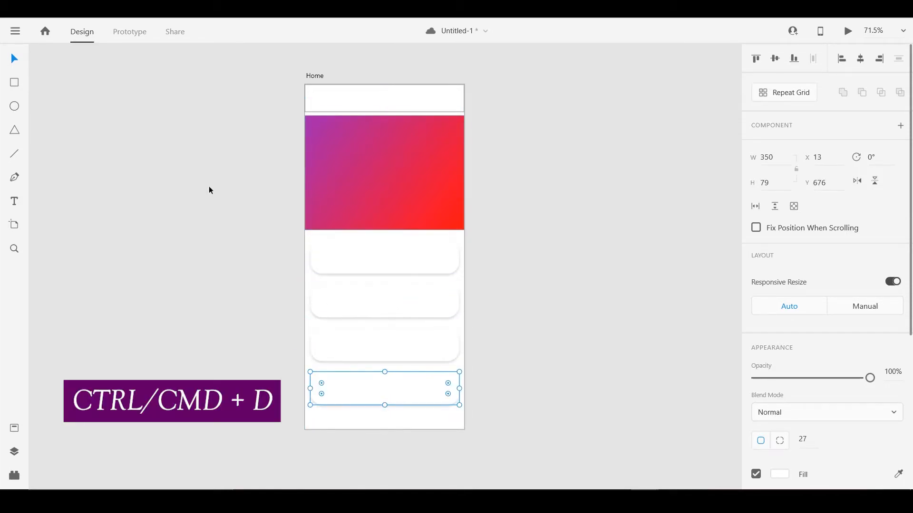
click(339, 57)
Draw a circle centred on the gradient banner and set its height to 234.
click(16, 110)
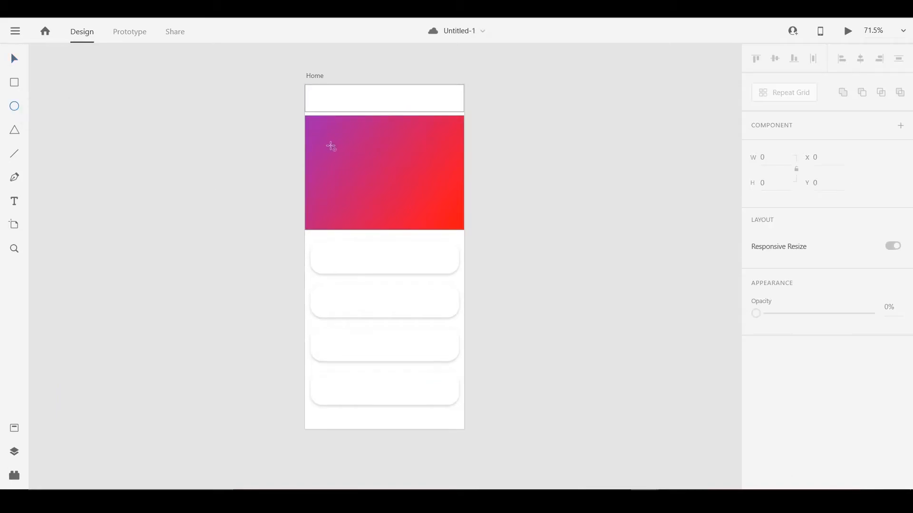
drag(332, 136, 431, 259)
click(18, 62)
mouse_move(391, 198)
mouse_down()
mouse_move(388, 180)
mouse_move(395, 188)
mouse_up()
text(34)
key(BackSpace)
key(BackSpace)
text(234)
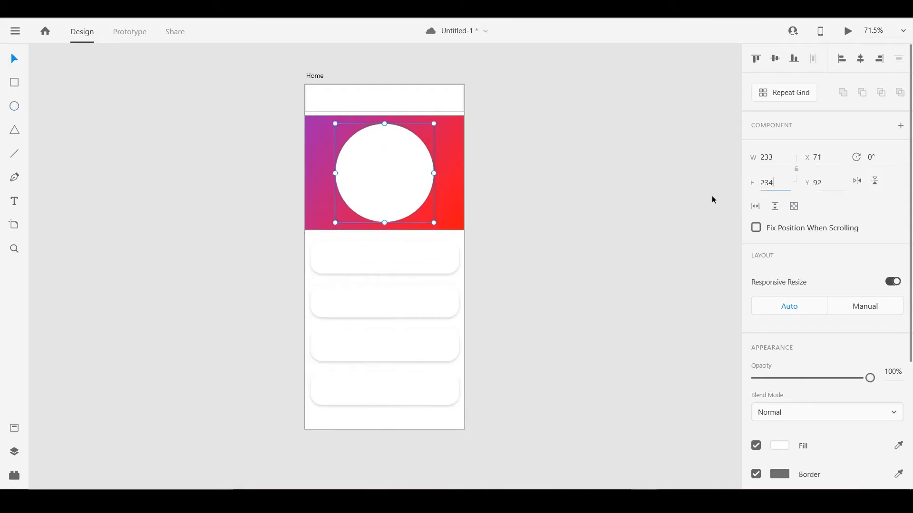
Set both the fill and the border of the banner circle to pale pink #F2D1D1.
click(779, 446)
mouse_move(614, 330)
mouse_down()
mouse_move(607, 324)
mouse_move(614, 324)
mouse_up()
key(ctrl+c)
click(779, 475)
key(ctrl+v)
key(Return)
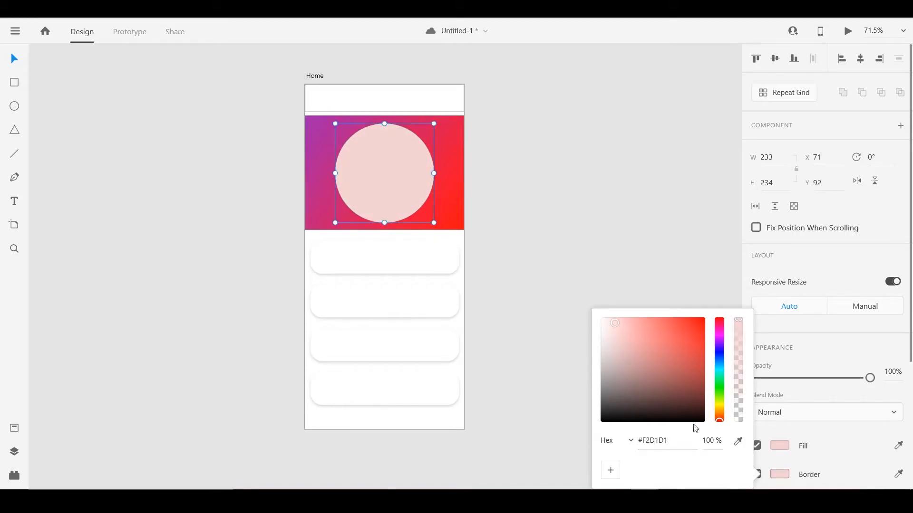
Draw a smaller white circle 180 high and centre it inside the pale pink circle.
click(14, 106)
drag(357, 145, 447, 234)
drag(774, 182, 756, 186)
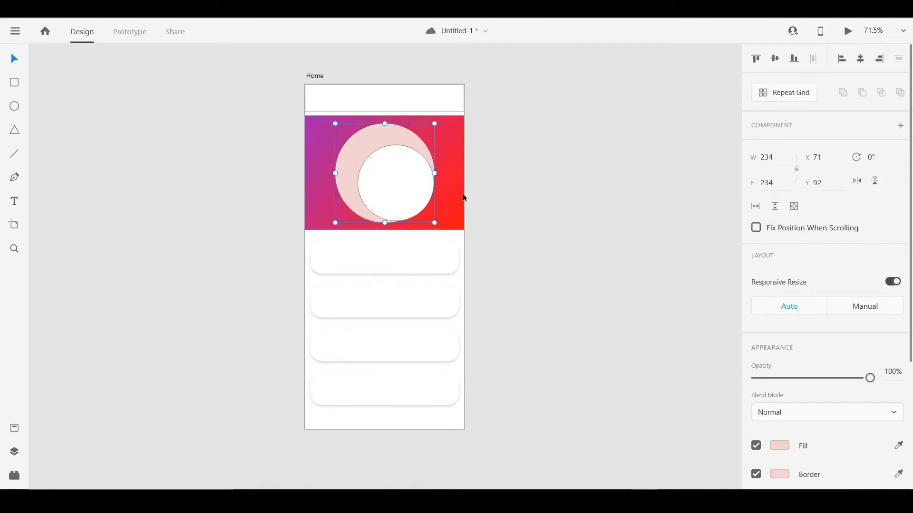
drag(398, 184, 373, 173)
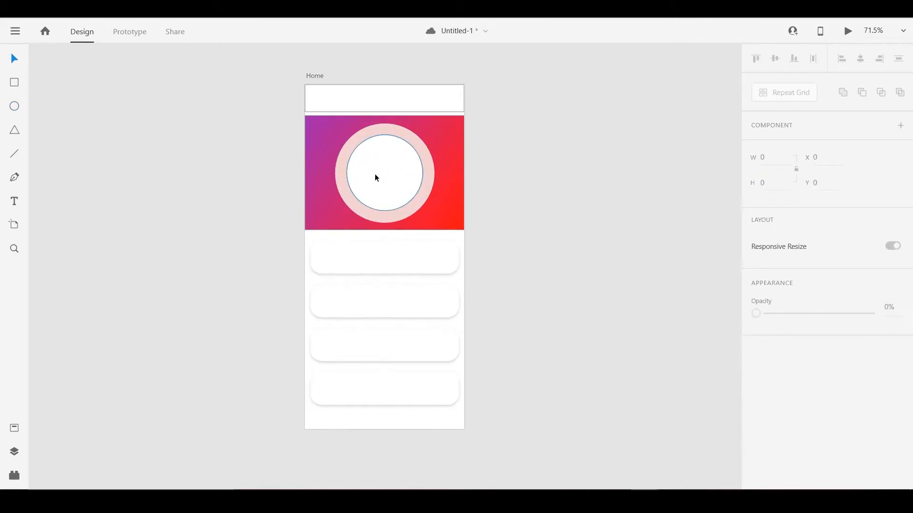
Give the inner circle a white border and turn on its shadow.
scroll(782, 346, down, 3)
click(782, 346)
click(756, 455)
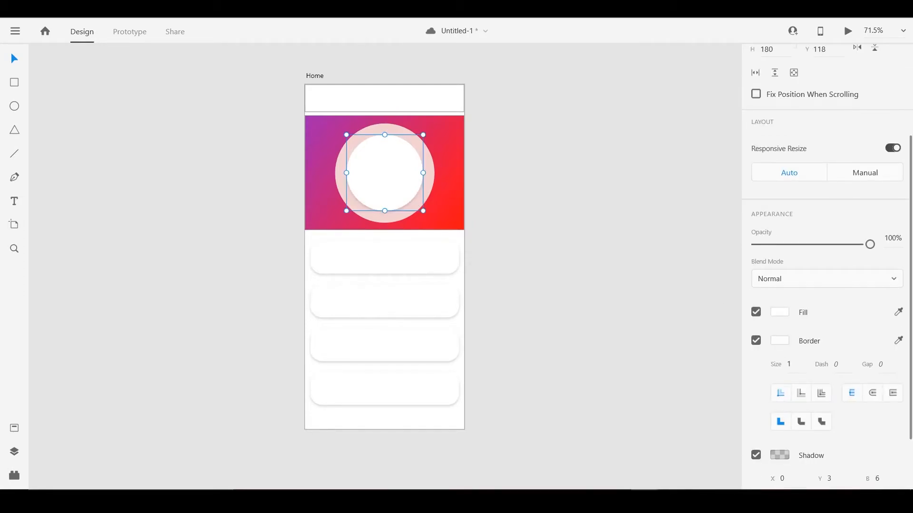
Draw a thin horizontal line in segments across the inner circle and a small 20 × 20 circle just above it.
key(l)
drag(347, 176, 423, 180)
click(14, 106)
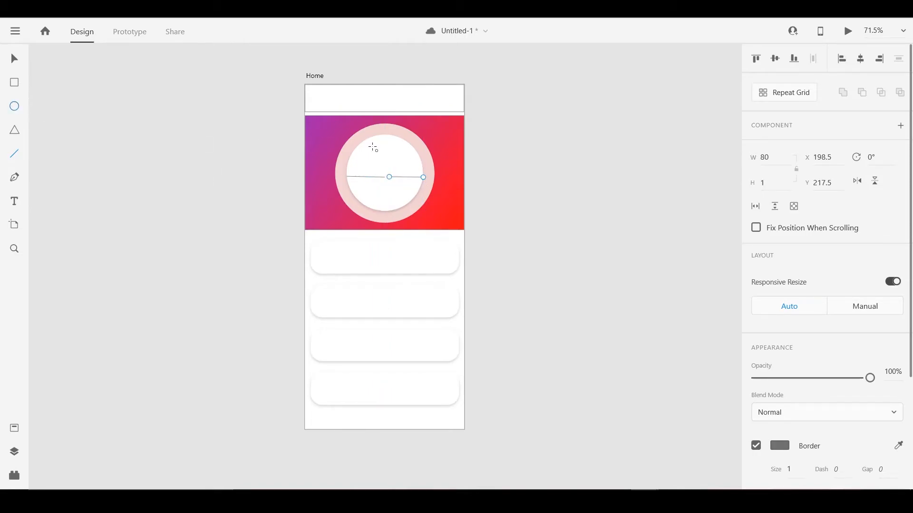
drag(378, 156, 387, 165)
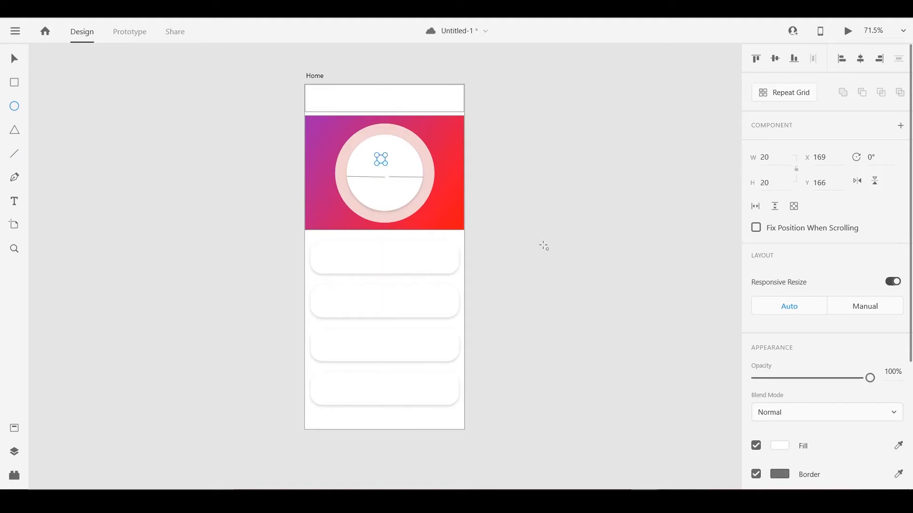
Give the small circle a white border and a shadow, and move it onto the middle of the horizontal line.
click(780, 474)
drag(602, 375, 601, 329)
scroll(787, 470, down, 3)
click(756, 455)
key(v)
click(381, 159)
drag(380, 159, 383, 176)
Colour the line segment left of the small circle bright red and set its border size to 1.5.
click(366, 177)
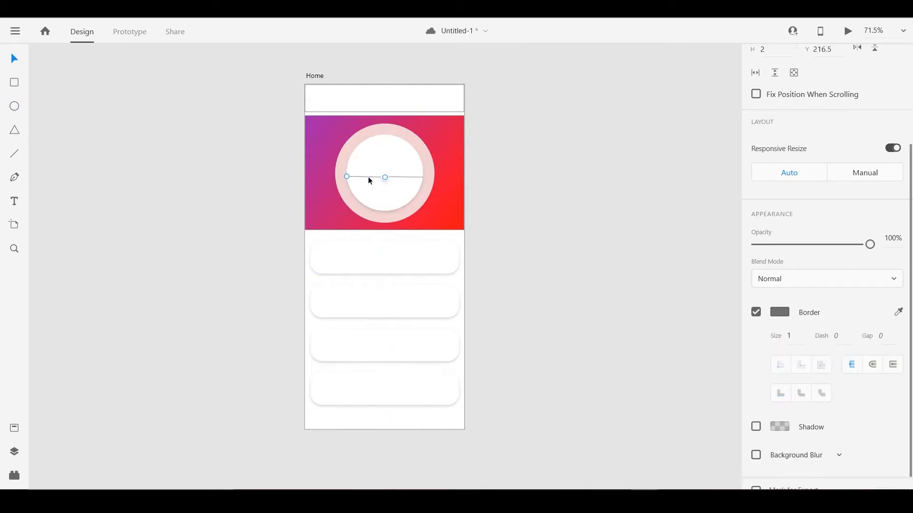
click(780, 313)
click(708, 236)
click(789, 336)
text(2)
click(490, 219)
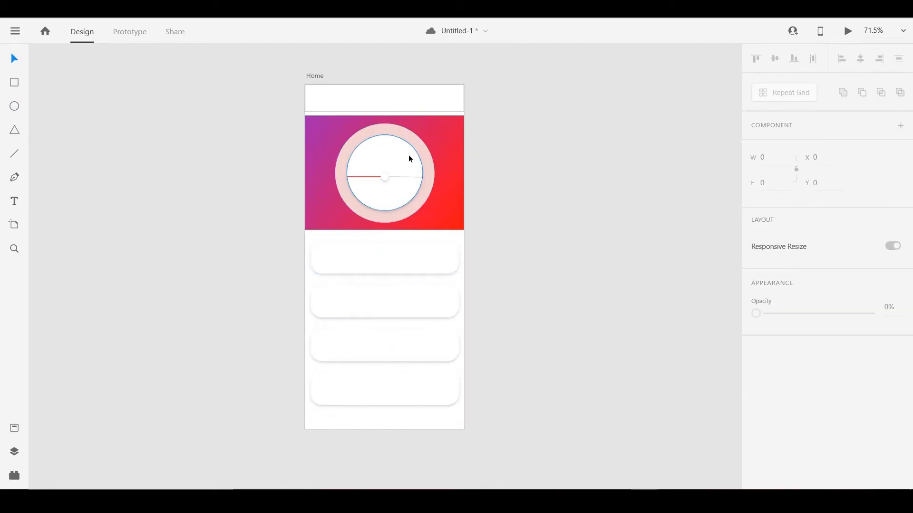
click(366, 175)
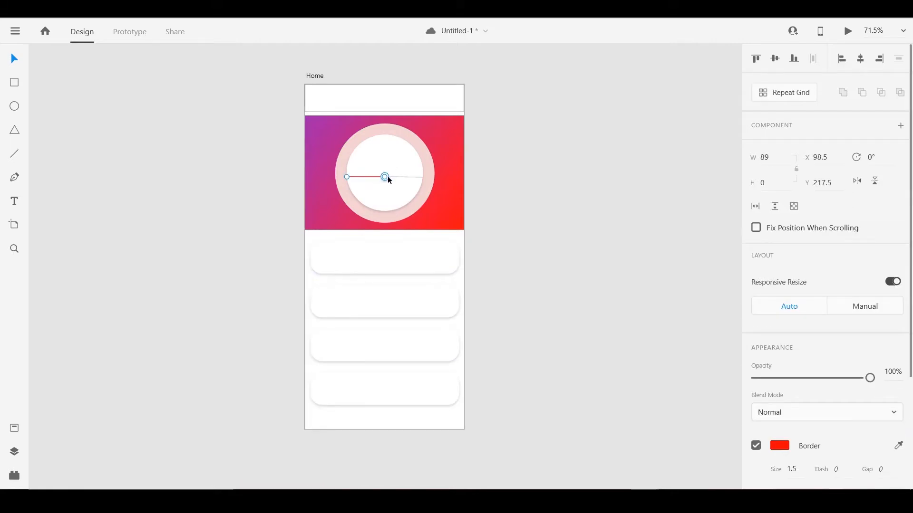
Group the line segments with the small circle on the dial and select the group in the layer list.
shift+click(389, 177)
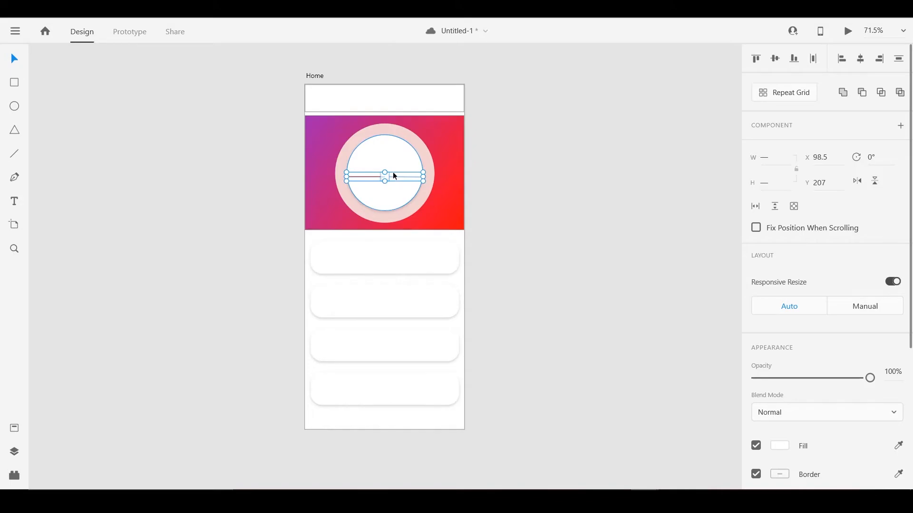
key(ctrl+g)
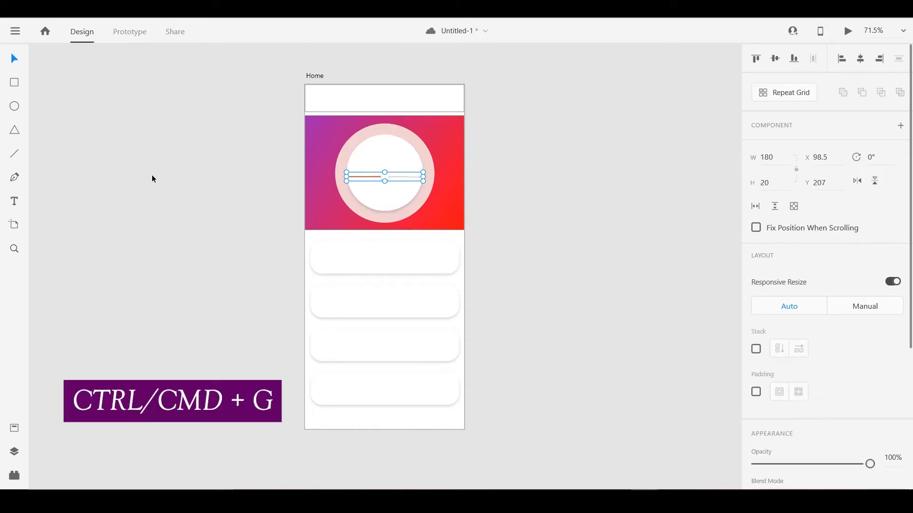
right_click(352, 177)
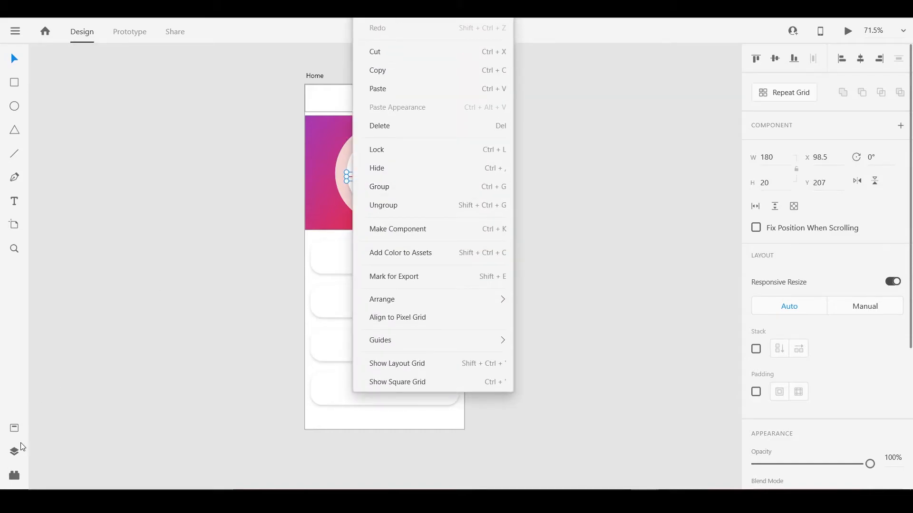
key(Escape)
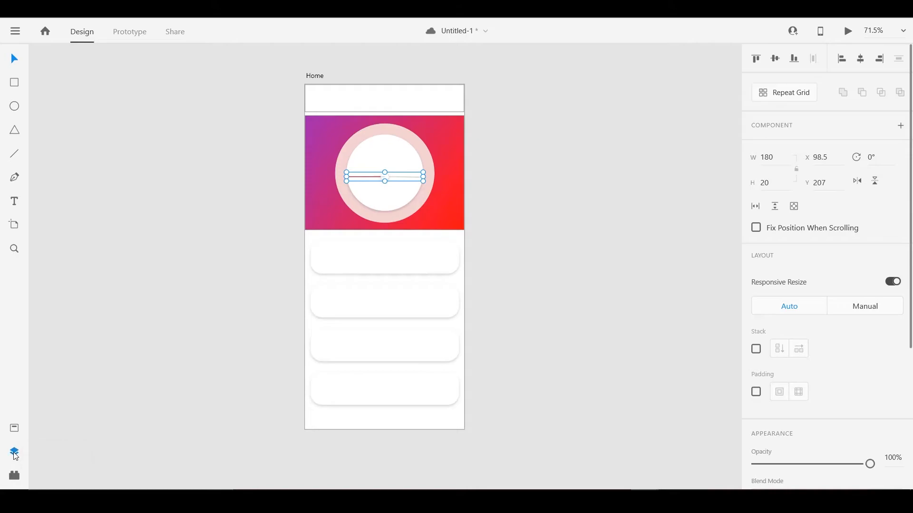
click(16, 456)
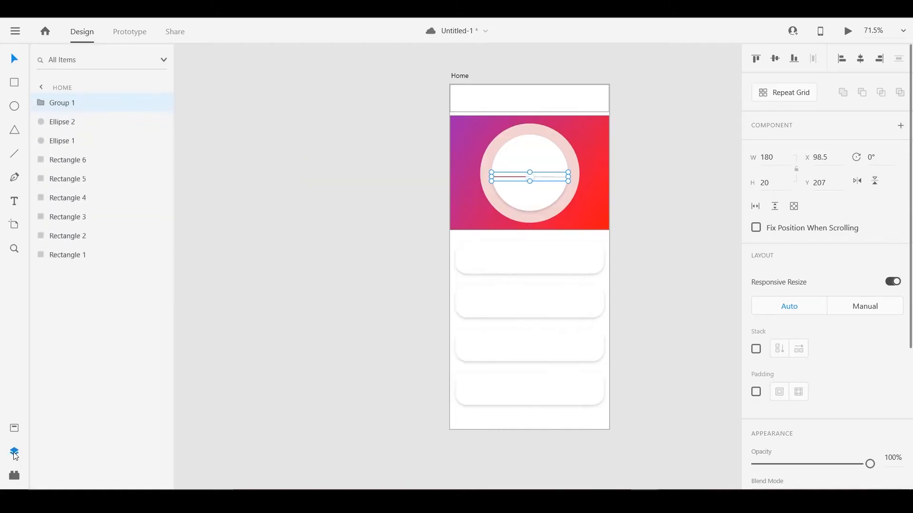
click(73, 106)
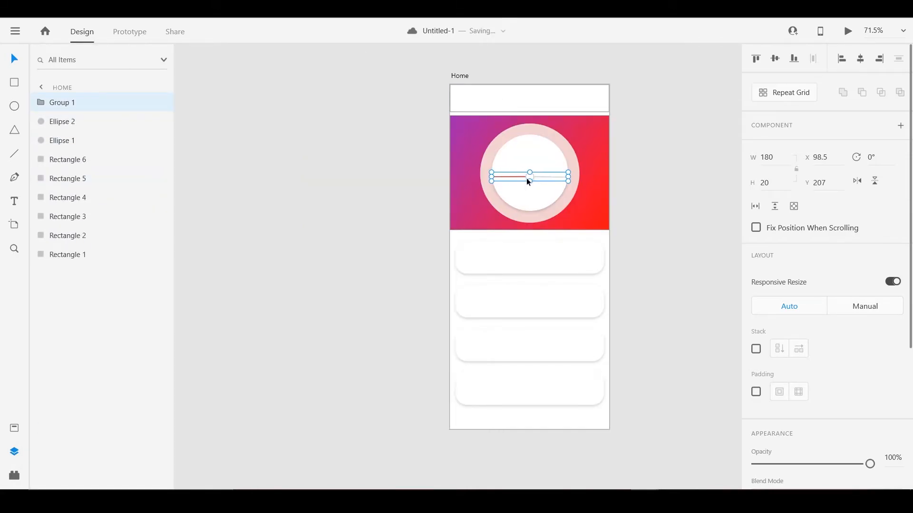
Try moving and scaling the grouped line and small circle inside the dial.
mouse_move(529, 179)
mouse_down()
mouse_move(489, 187)
mouse_move(471, 205)
mouse_move(543, 166)
mouse_move(532, 173)
mouse_up()
key(ctrl+z)
drag(568, 180, 565, 200)
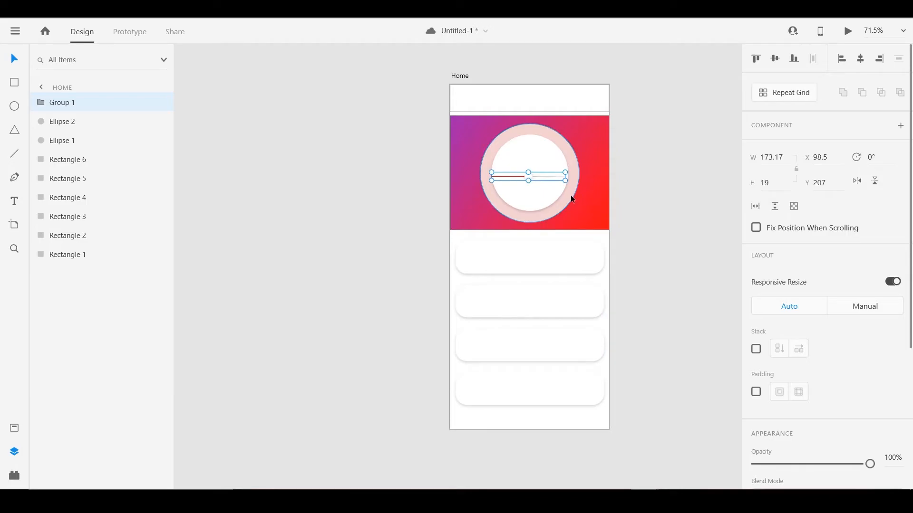
key(Escape)
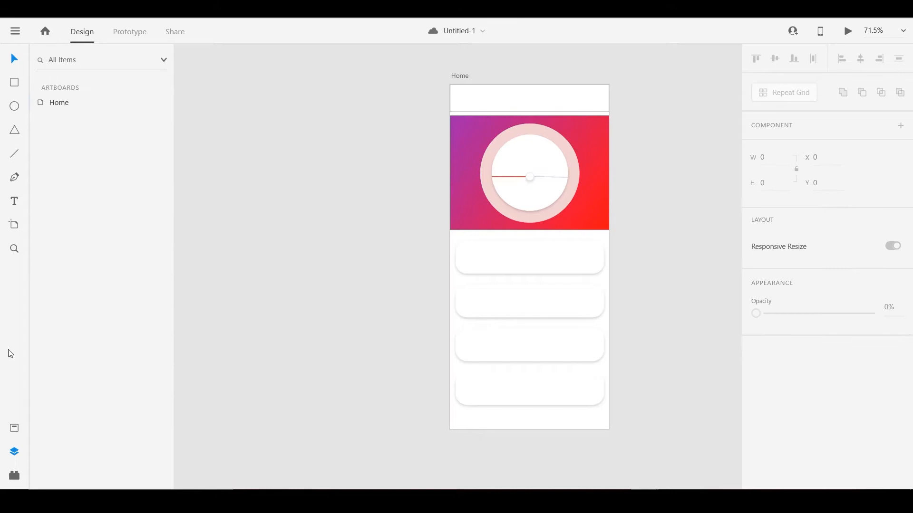
Create a component asset from the dial's outer circle, inner circle and the grouped line.
click(17, 428)
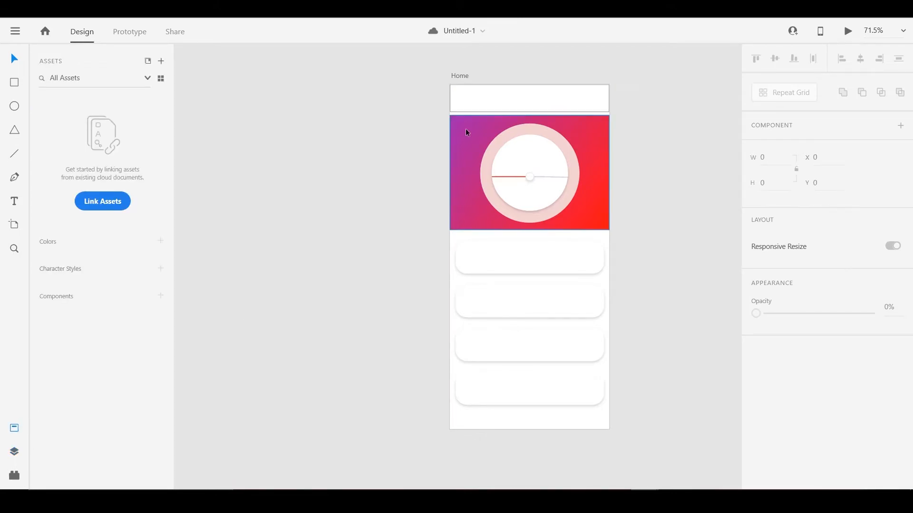
click(465, 144)
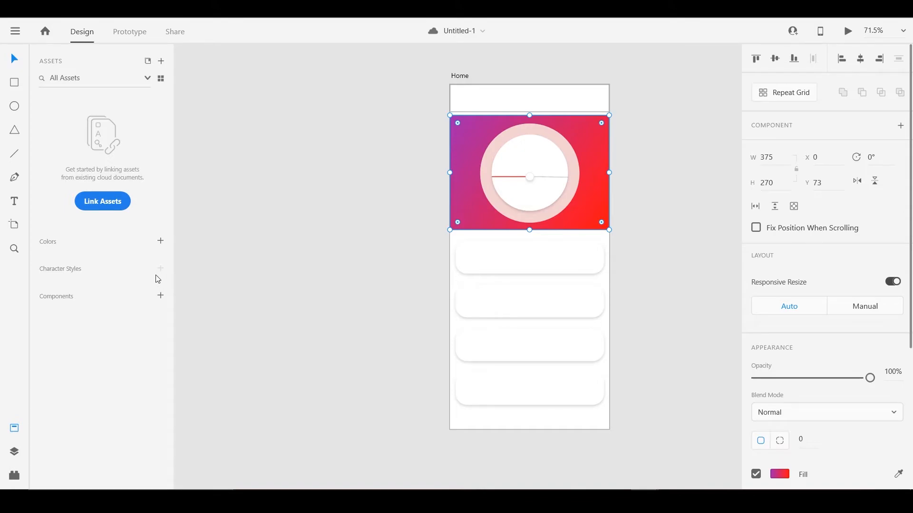
click(421, 179)
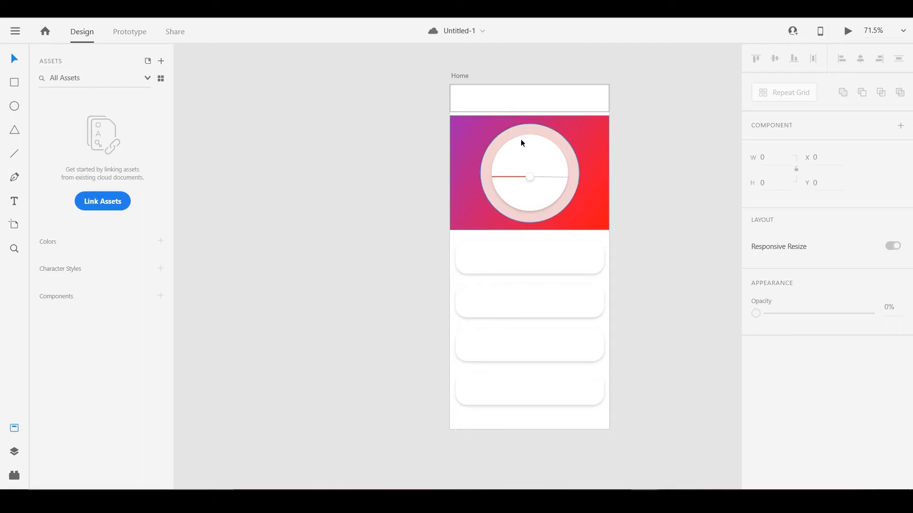
click(497, 149)
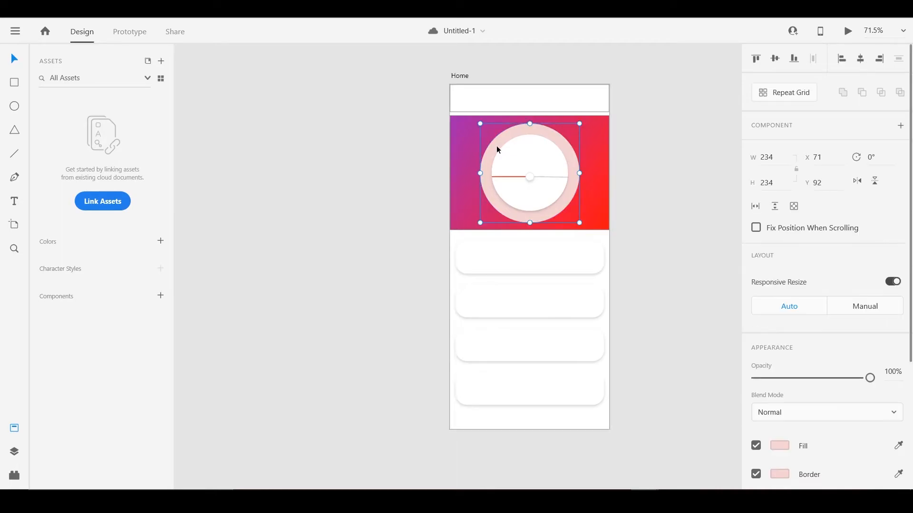
shift+click(516, 158)
shift+click(532, 176)
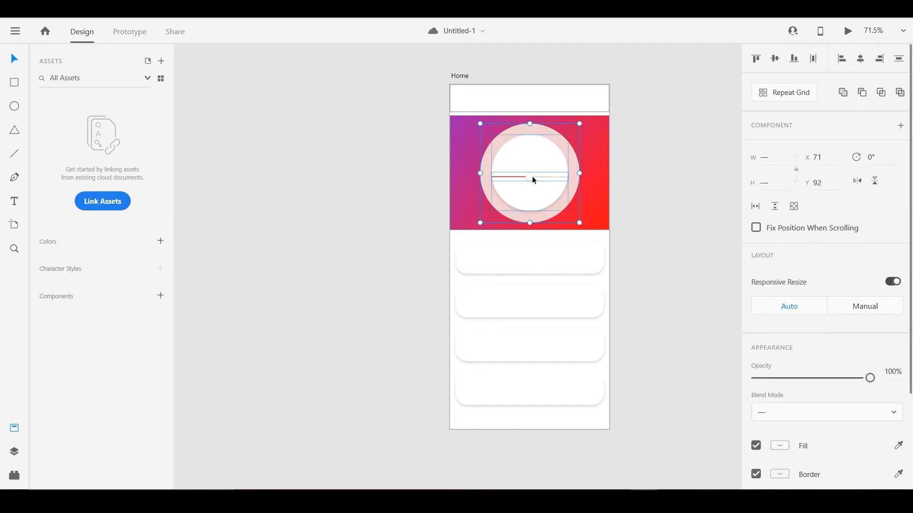
click(162, 297)
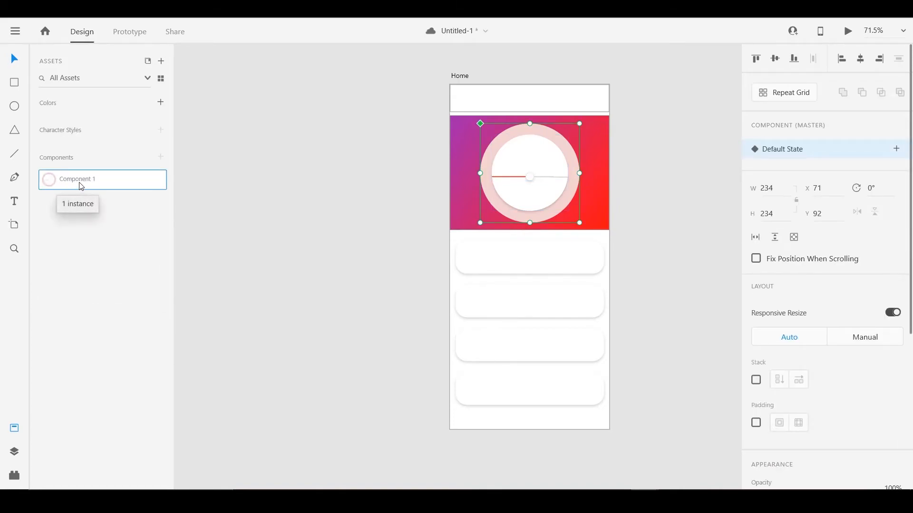
Place an instance of the dial component on the pasteboard left of the Home artboard and show it in the layer list.
drag(81, 186, 360, 152)
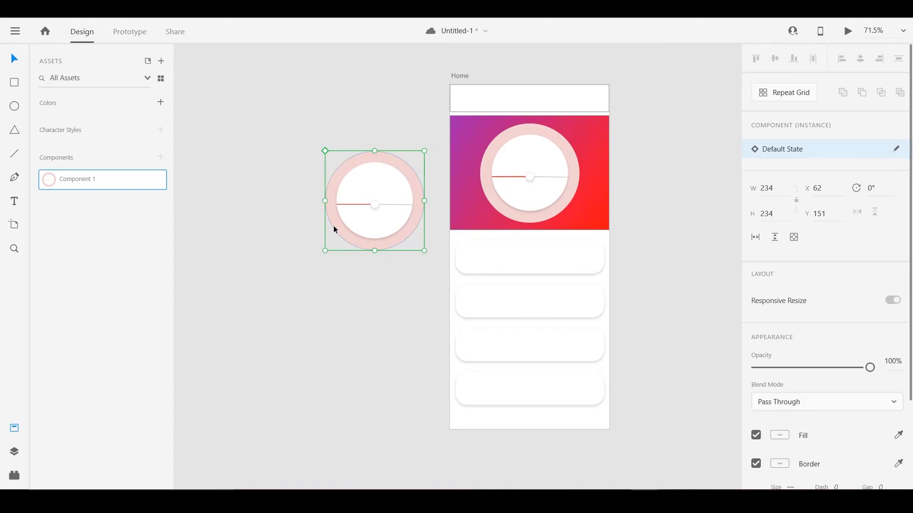
click(21, 452)
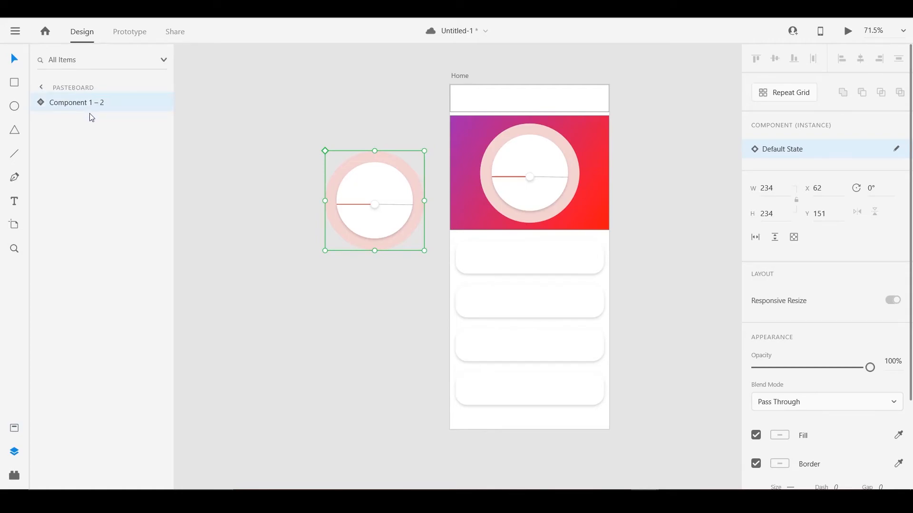
click(71, 127)
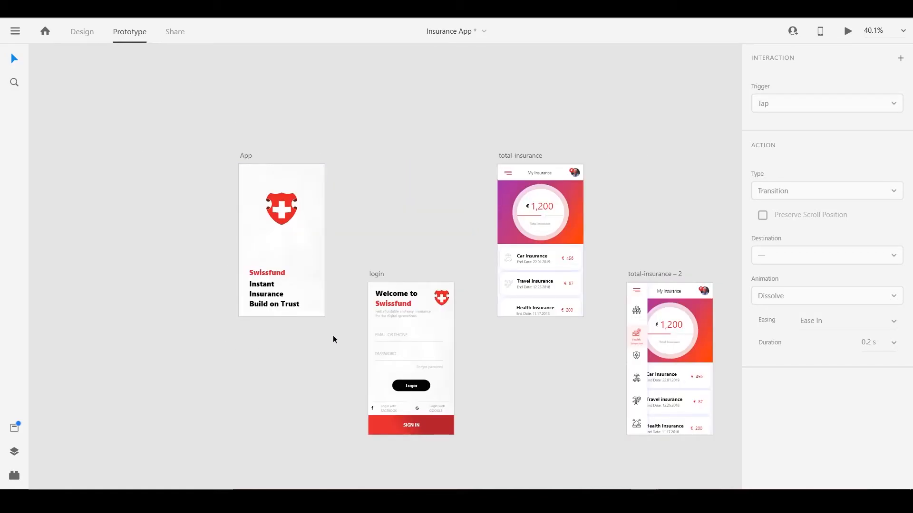
In the Insurance App prototype, make the App artboard the home screen and link it to the login artboard.
click(248, 157)
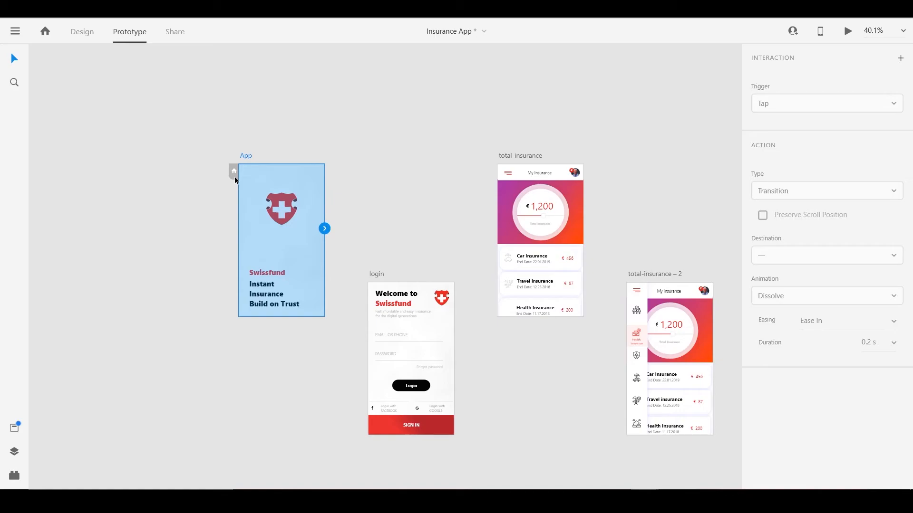
click(234, 172)
drag(325, 230, 376, 351)
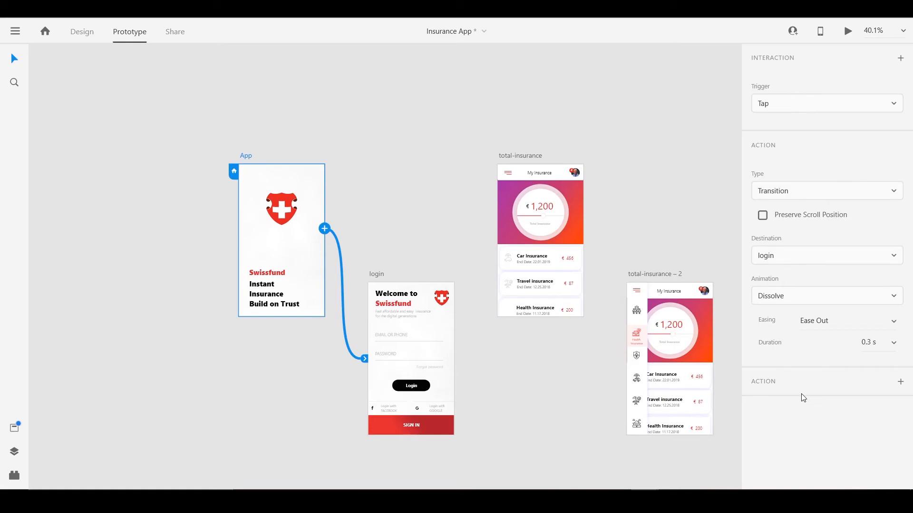
Review the trigger and action choices for the App-to-login link, choosing Tap as trigger and Transition as action type.
click(787, 111)
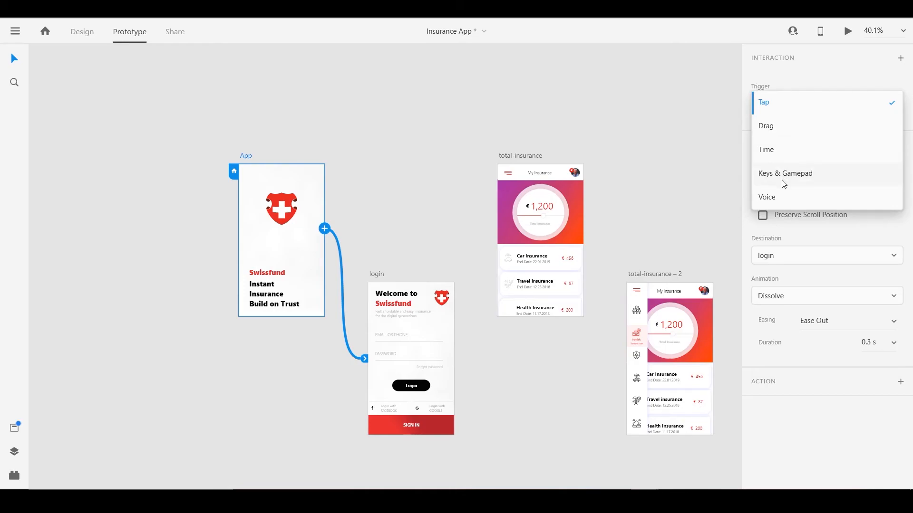
click(788, 113)
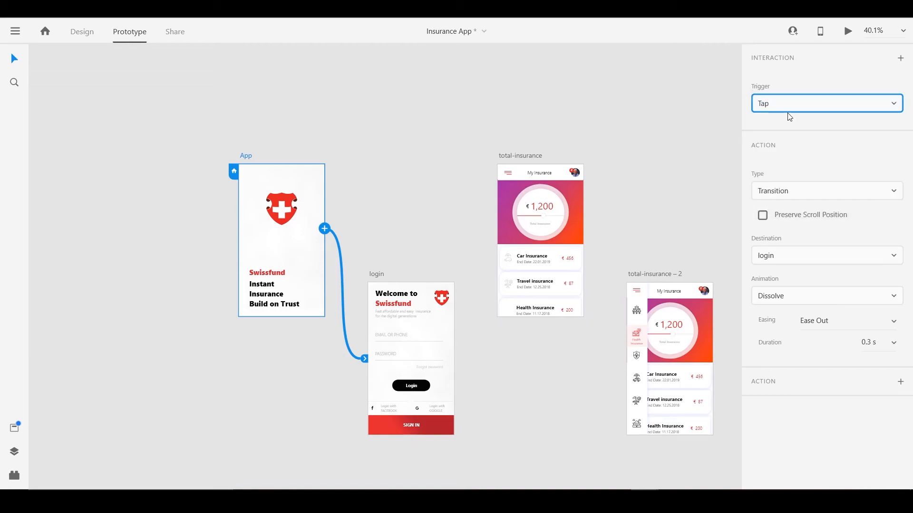
click(787, 193)
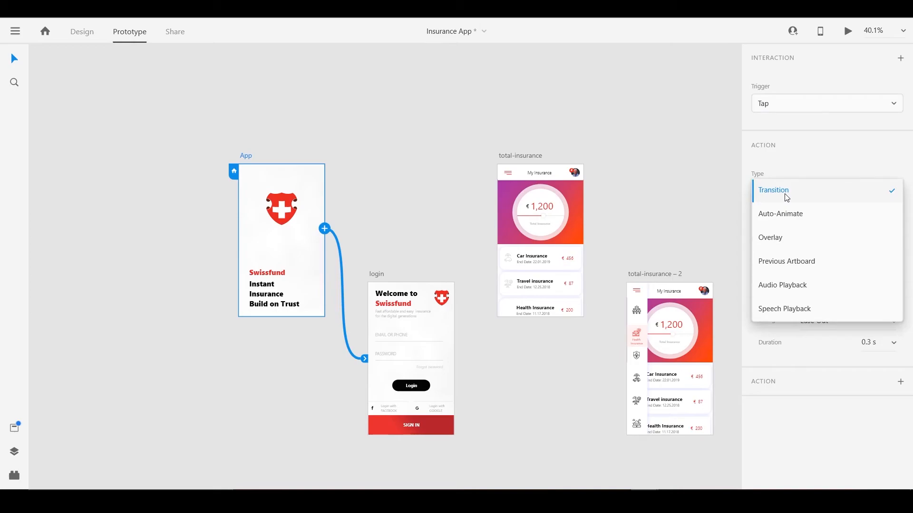
click(786, 197)
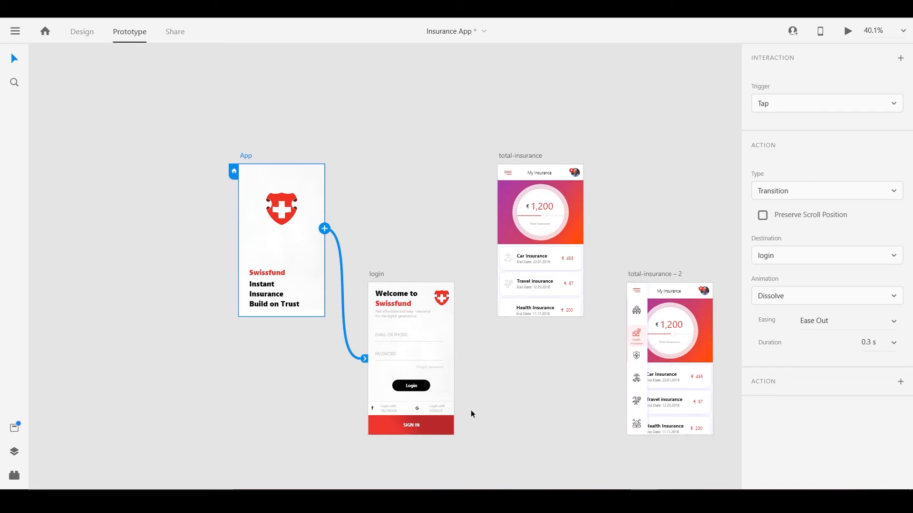
Link the SIGN IN button on the login artboard to the total-insurance artboard.
click(442, 430)
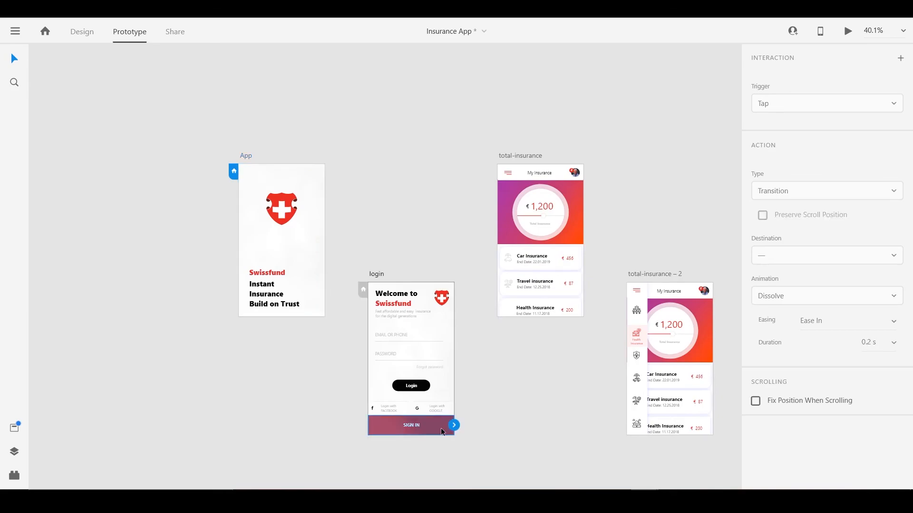
drag(455, 427, 496, 273)
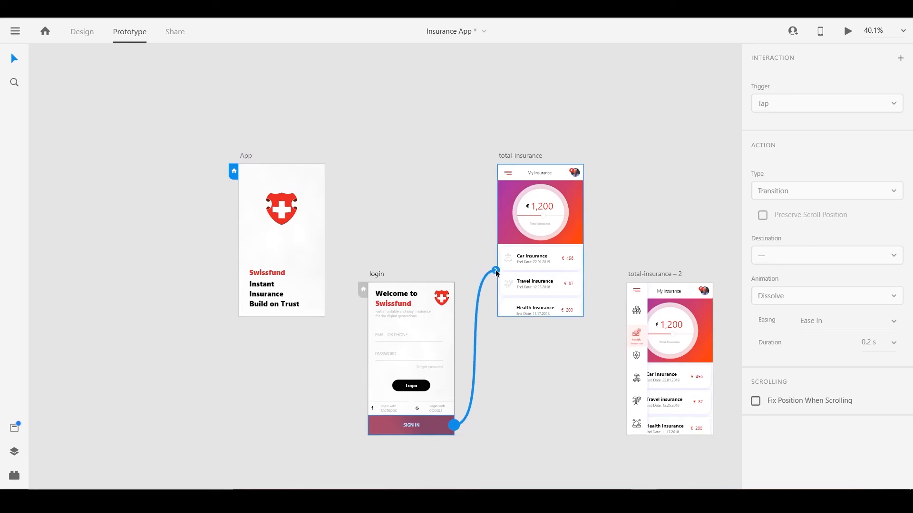
drag(496, 273, 496, 274)
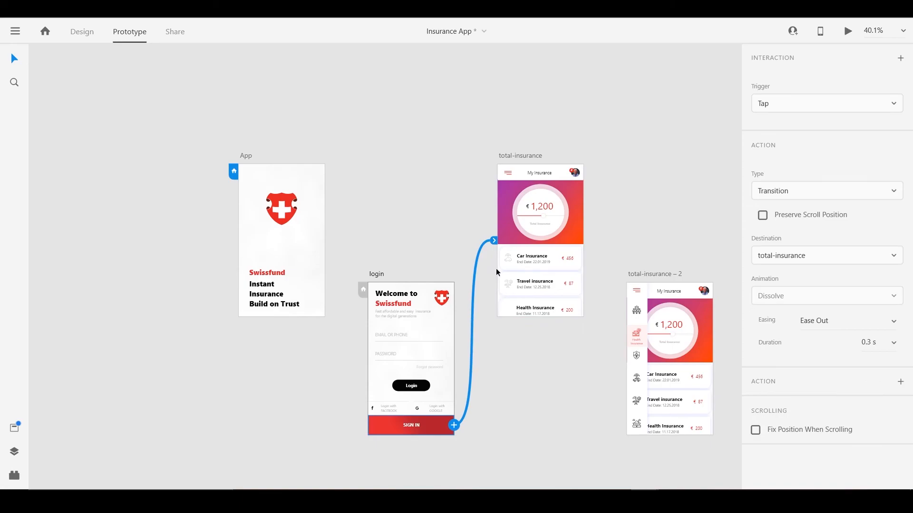
click(534, 387)
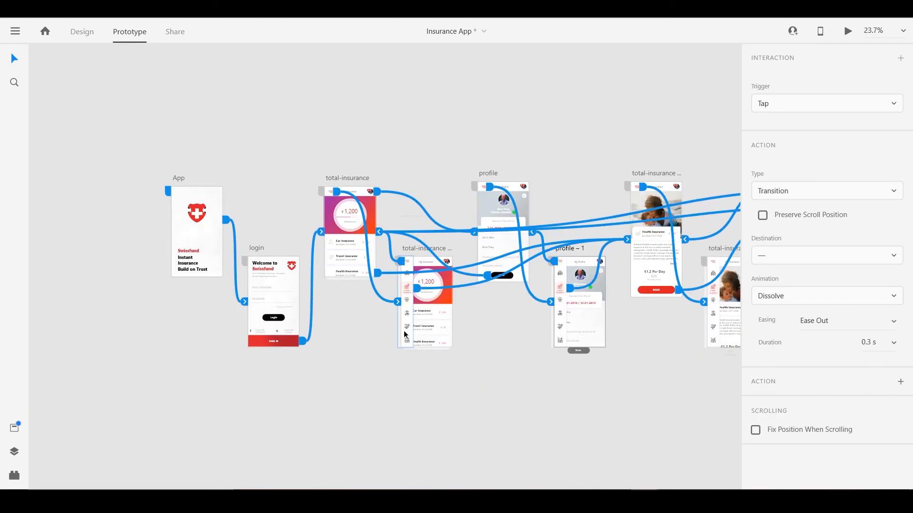
click(408, 332)
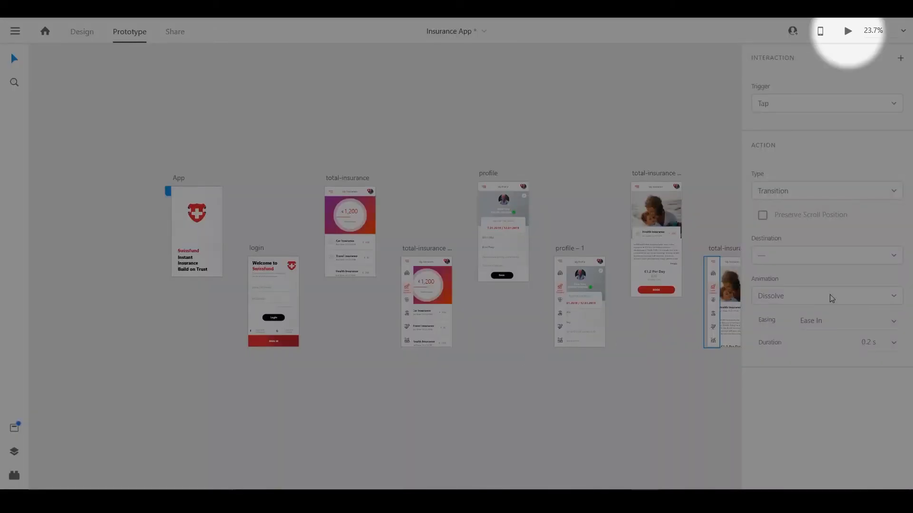
Preview the prototype from the App screen through sign-in and booking Health Insurance to the payment screen, and close the preview.
click(848, 31)
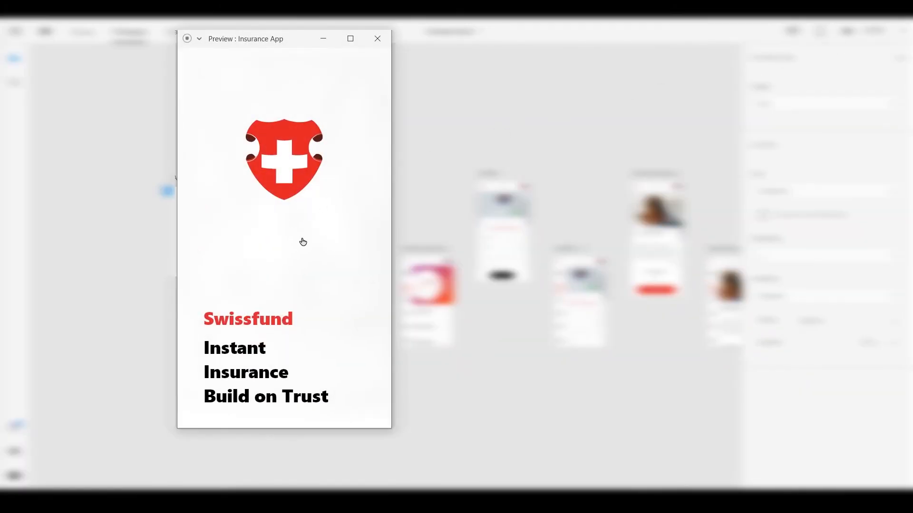
click(314, 283)
click(293, 416)
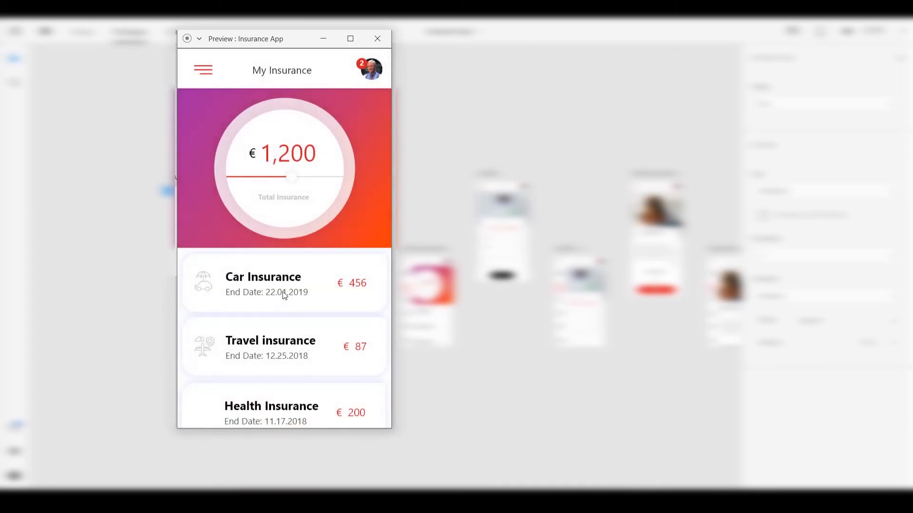
click(281, 421)
scroll(291, 302, down, 3)
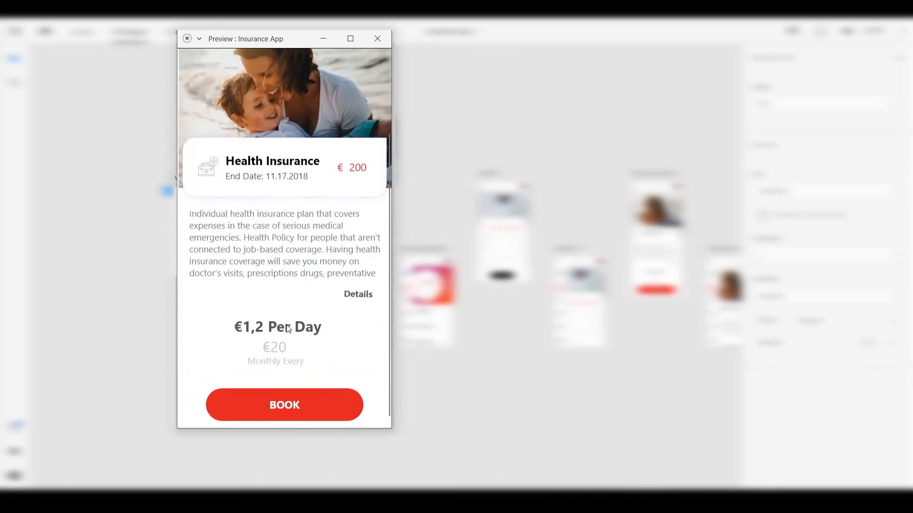
click(281, 402)
click(264, 418)
click(269, 403)
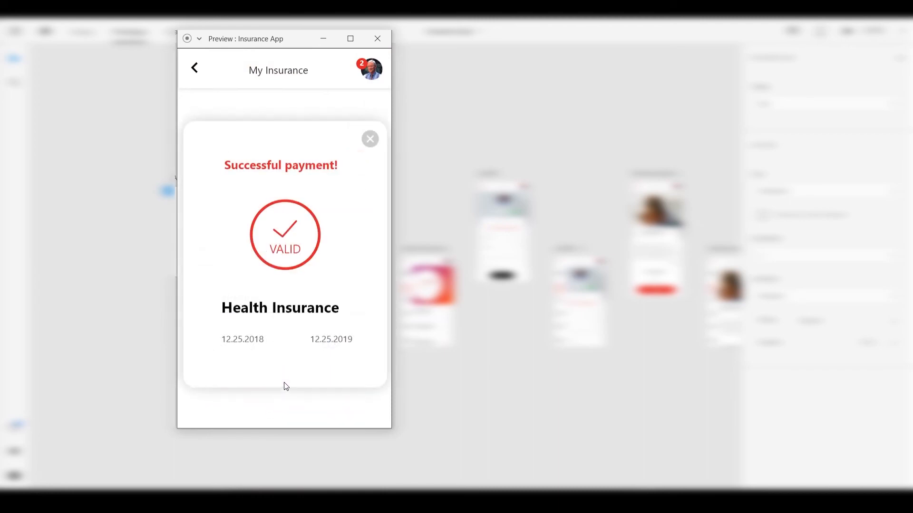
click(375, 44)
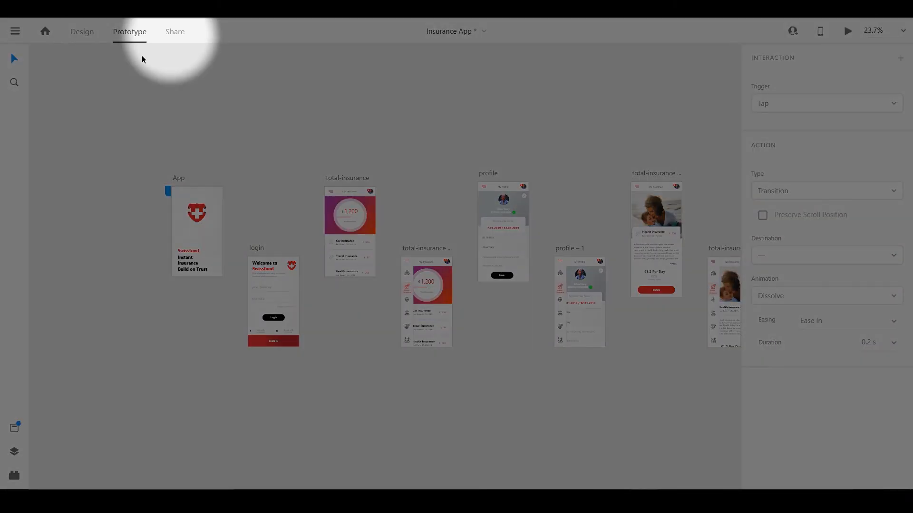
Create a Design Review share link for Insurance App and walk through it in the browser to the total-insurance screen.
click(172, 39)
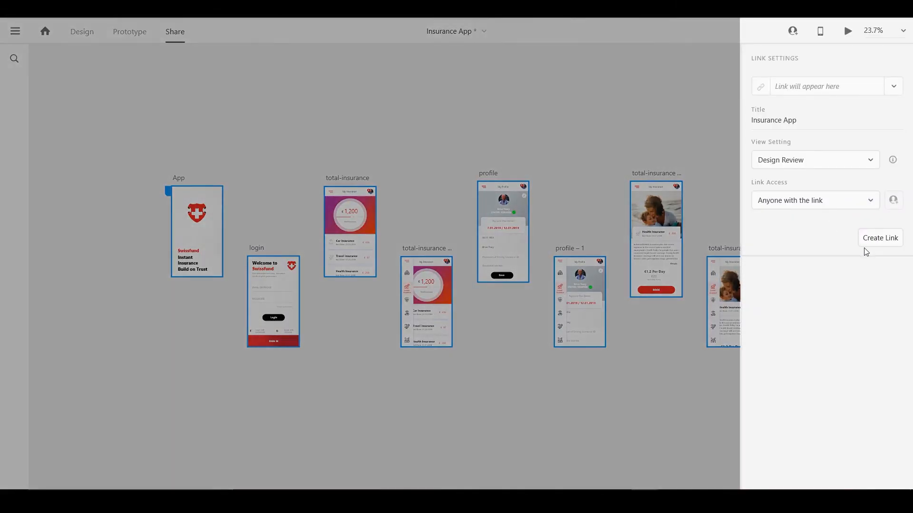
click(866, 240)
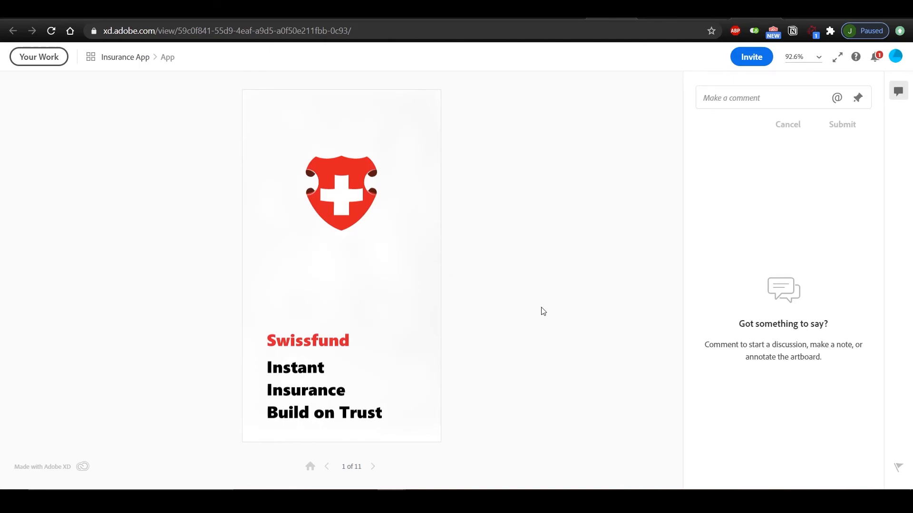
click(372, 281)
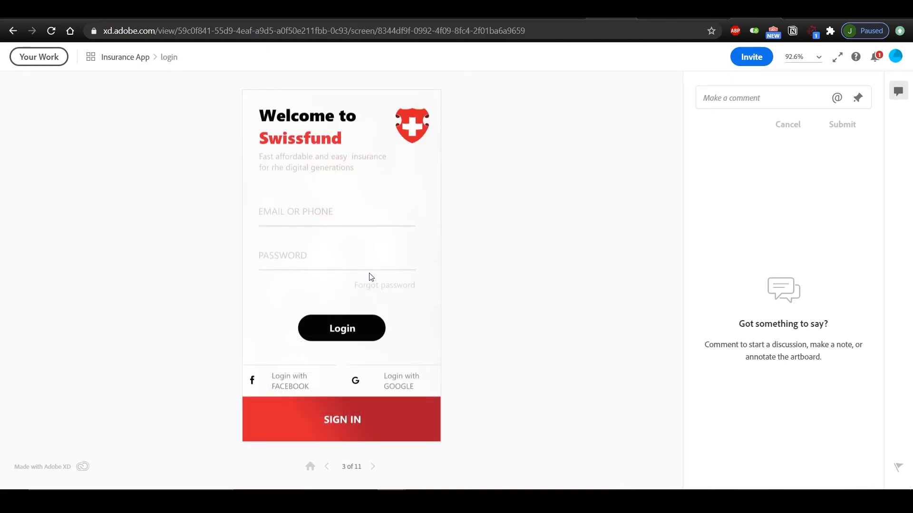
click(360, 415)
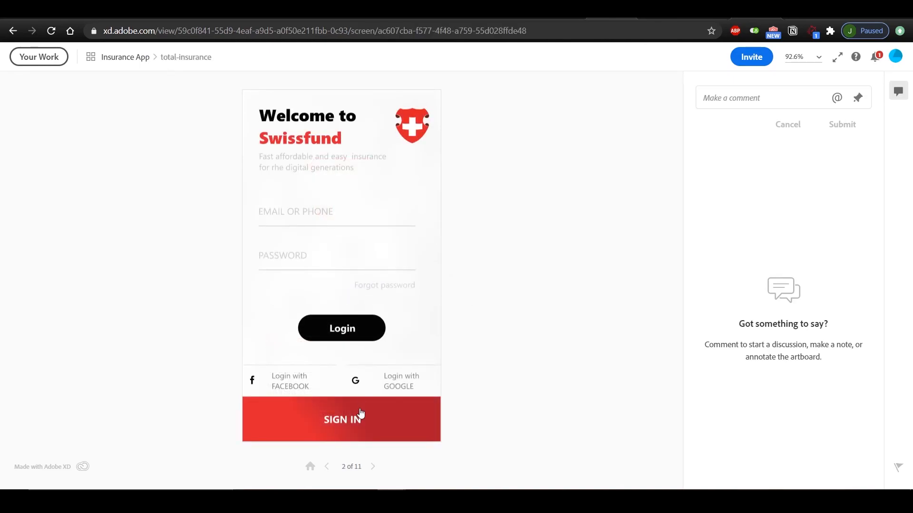
Post the comment "Can we change the gradient colour?" on the total-insurance screen.
click(764, 103)
text(Can we change the gradient colou)
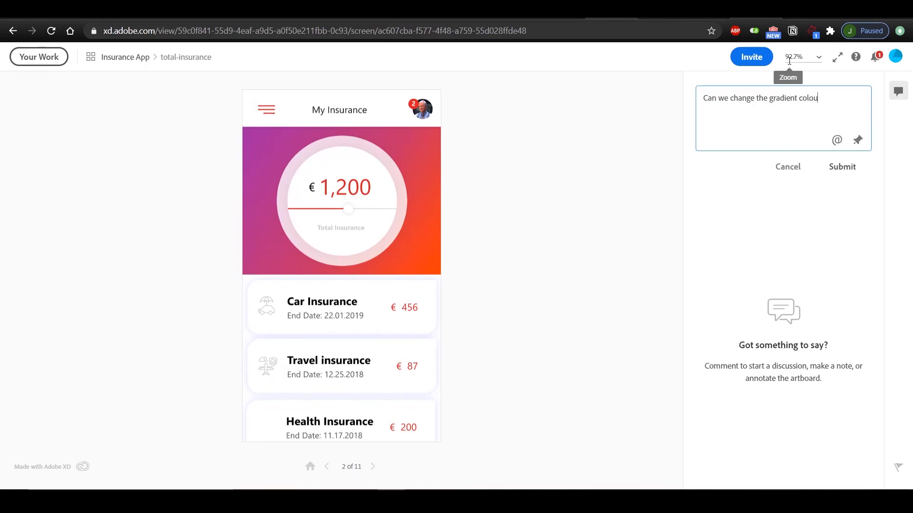
text(r?)
key(Return)
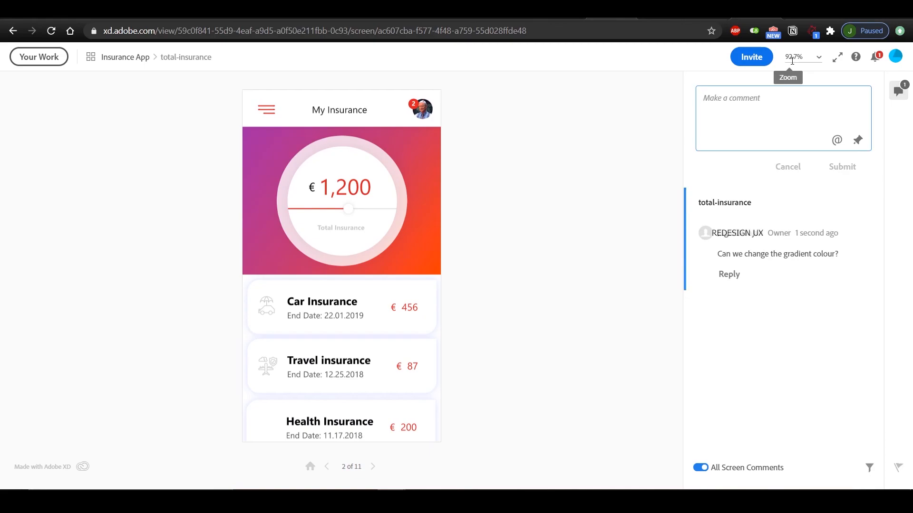